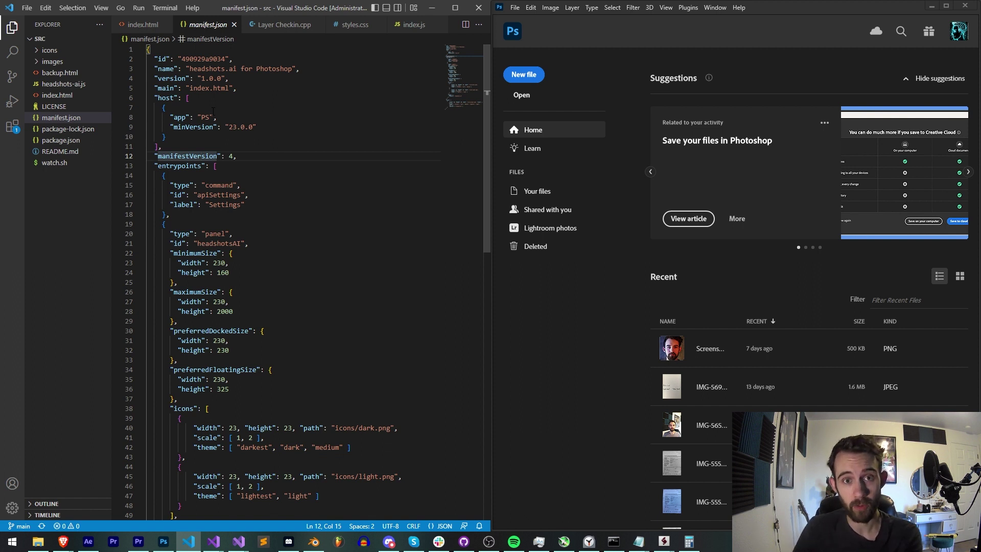
Scroll through the $1.99/month member perks, from loyalty badges to Member Status in Discord.
click(243, 101)
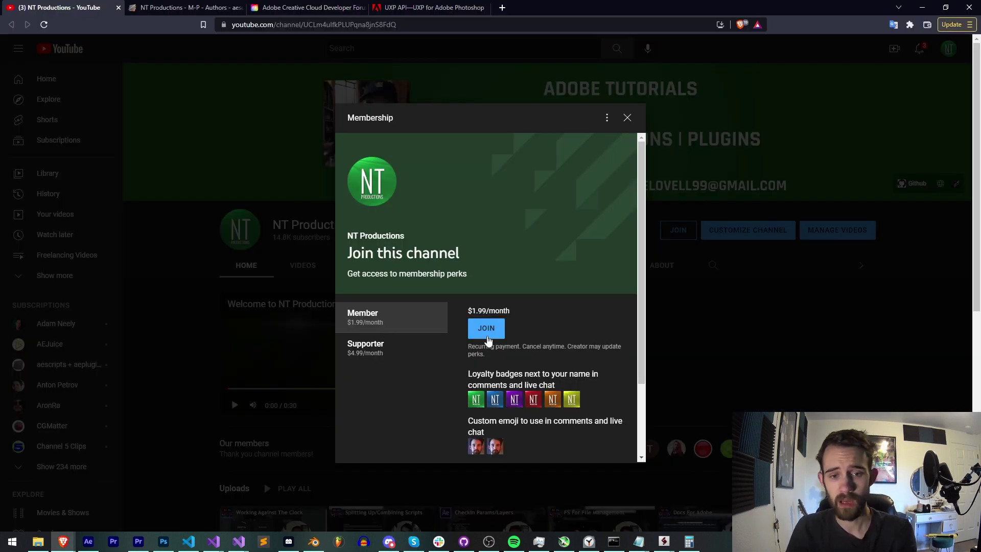
scroll(486, 342, down, 1)
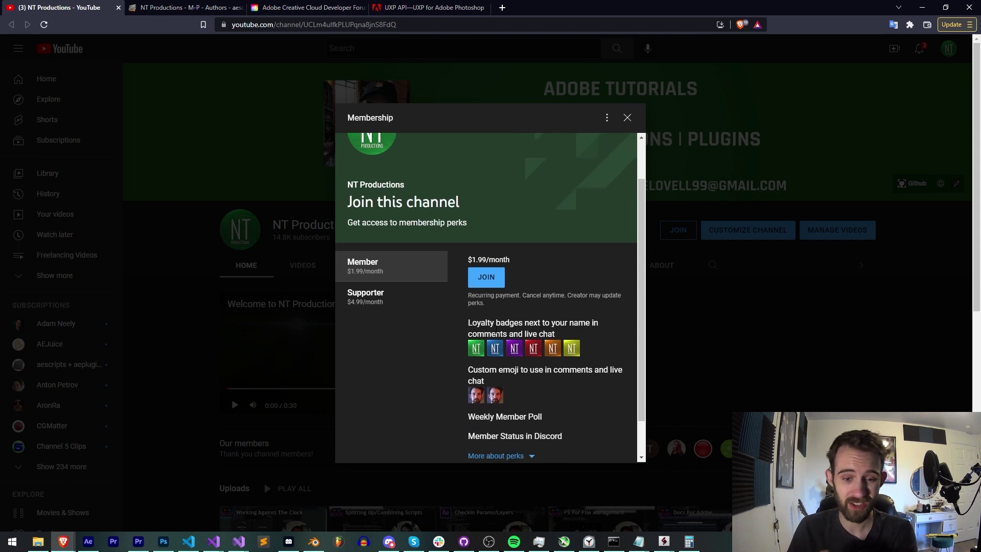
scroll(495, 332, down, 1)
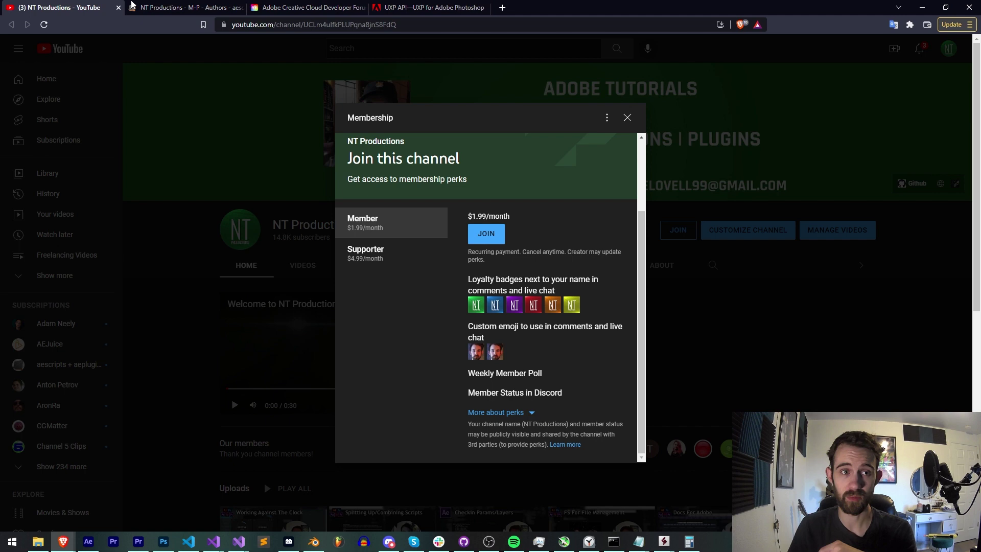
Show the NT Productions author page, then bring the UXP Staying Up To Date notes forward.
click(132, 5)
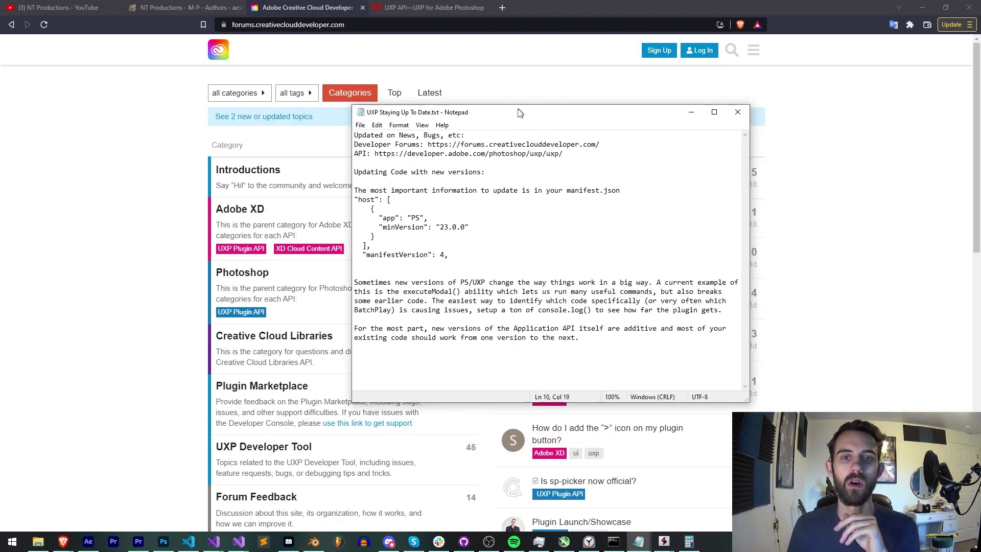
drag(519, 112, 518, 113)
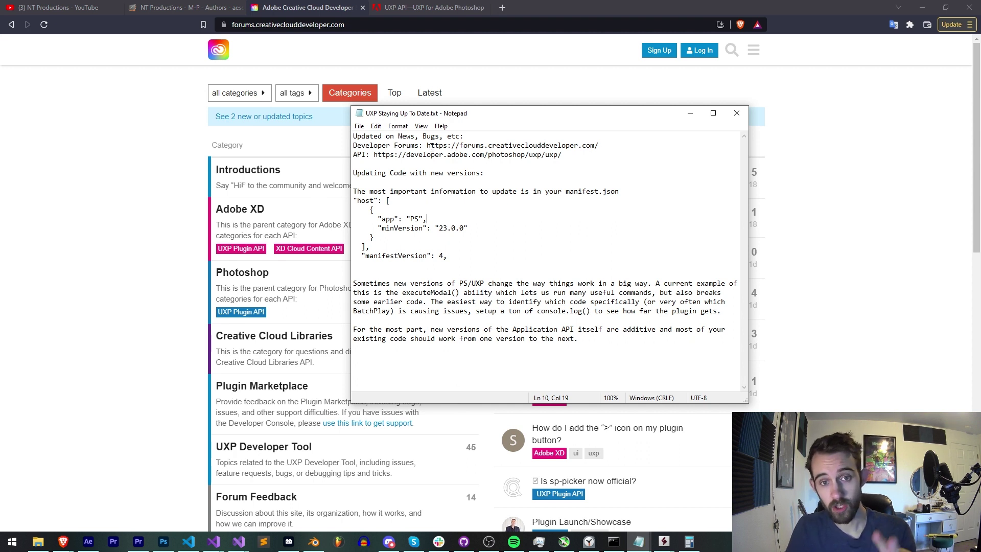
Highlight the Developer Forums link in the notes, then return to the forum's category list.
drag(427, 147, 374, 153)
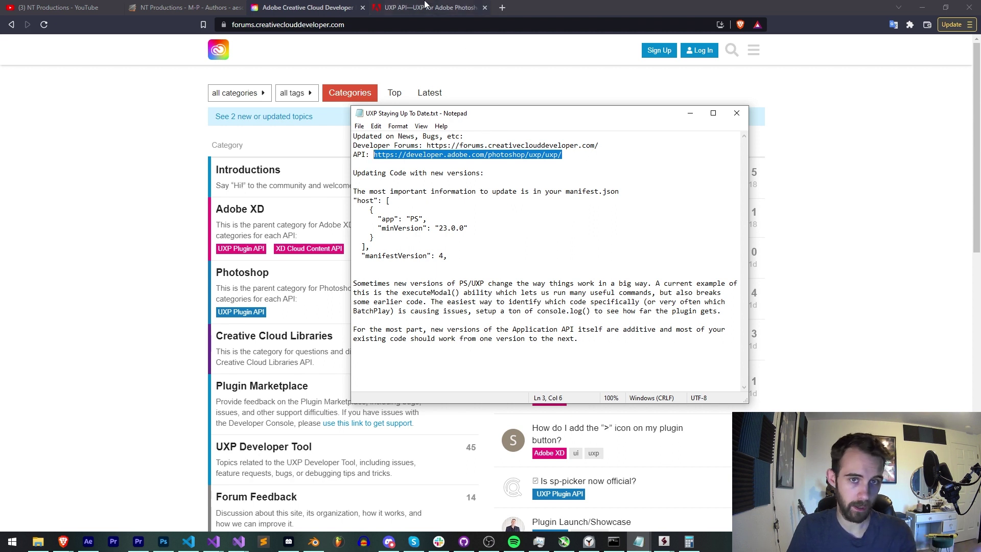
click(357, 8)
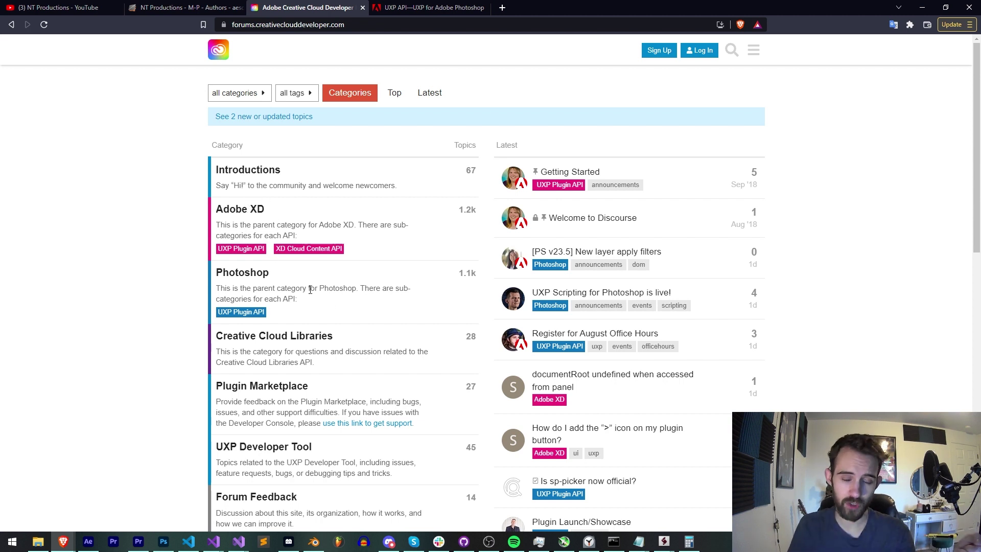
scroll(255, 345, down, 2)
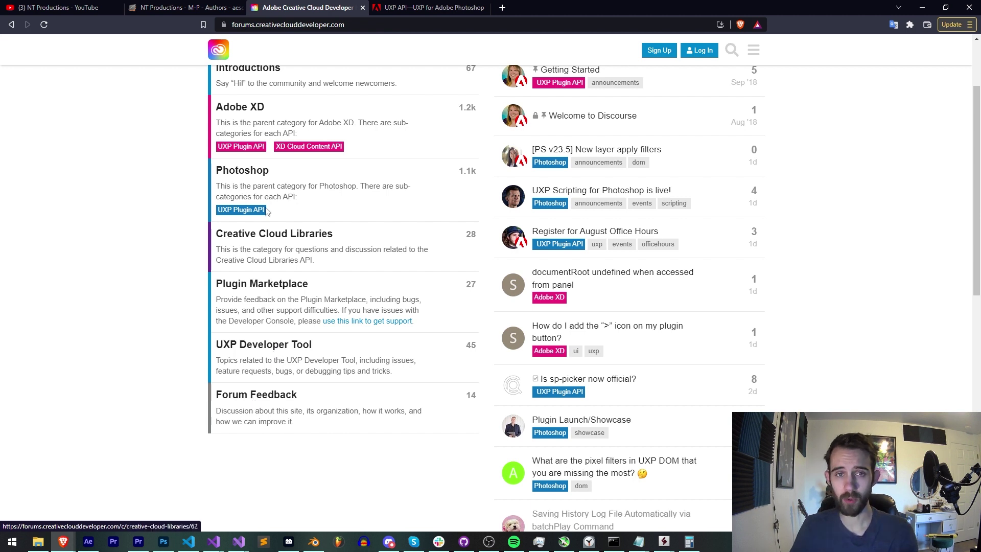
scroll(268, 211, up, 2)
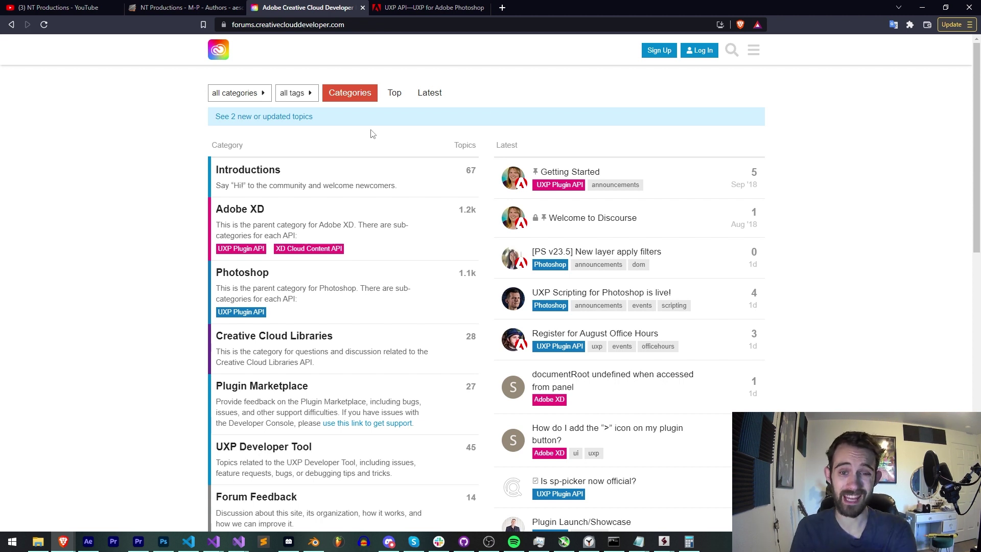
click(570, 171)
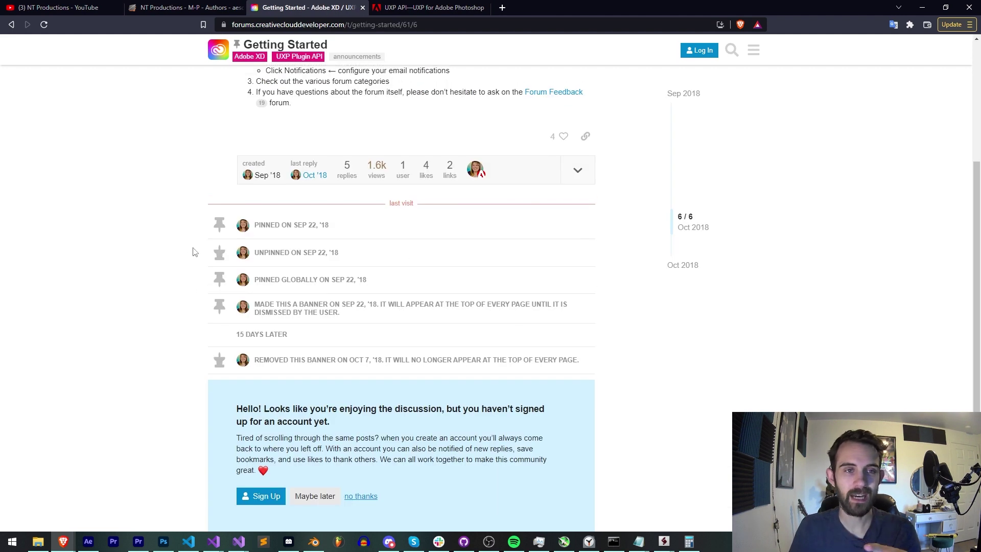
scroll(204, 230, up, 3)
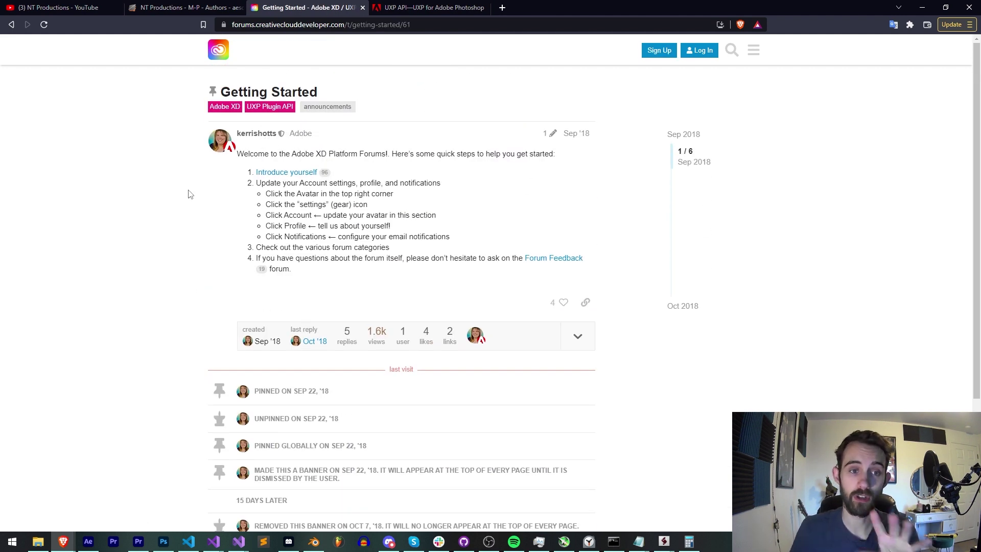
key(alt+Left)
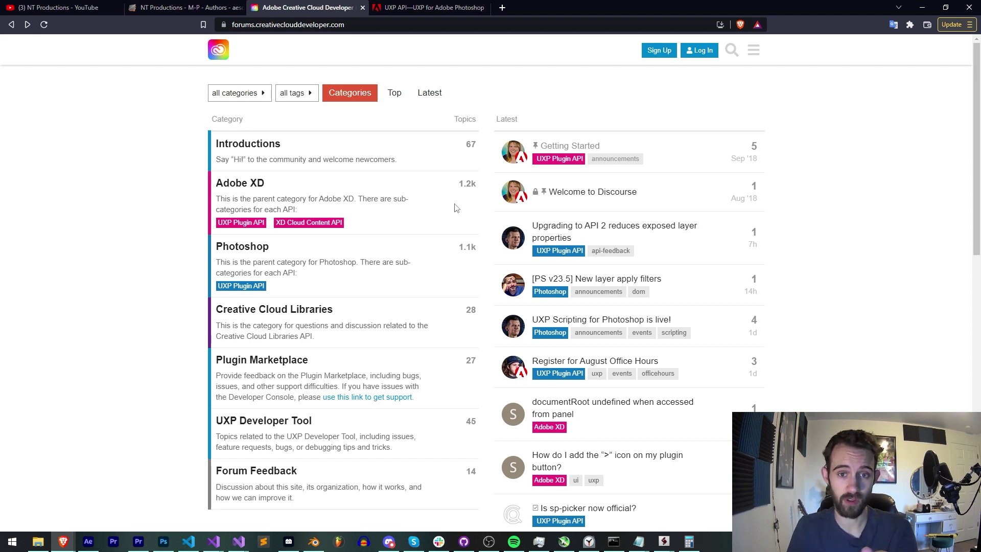
Scroll through the forum categories, then switch to the UXP API Reference tab.
scroll(480, 210, down, 1)
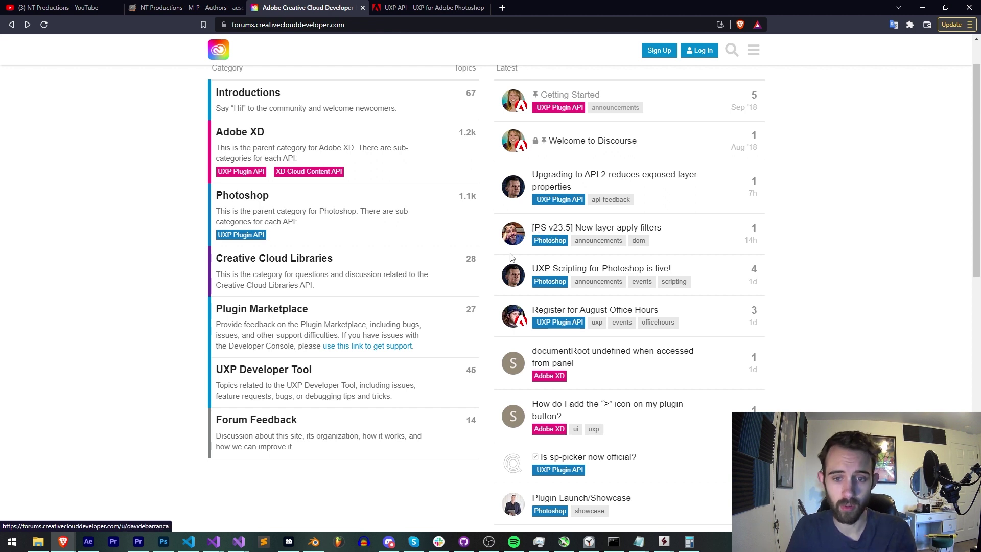
scroll(554, 325, down, 1)
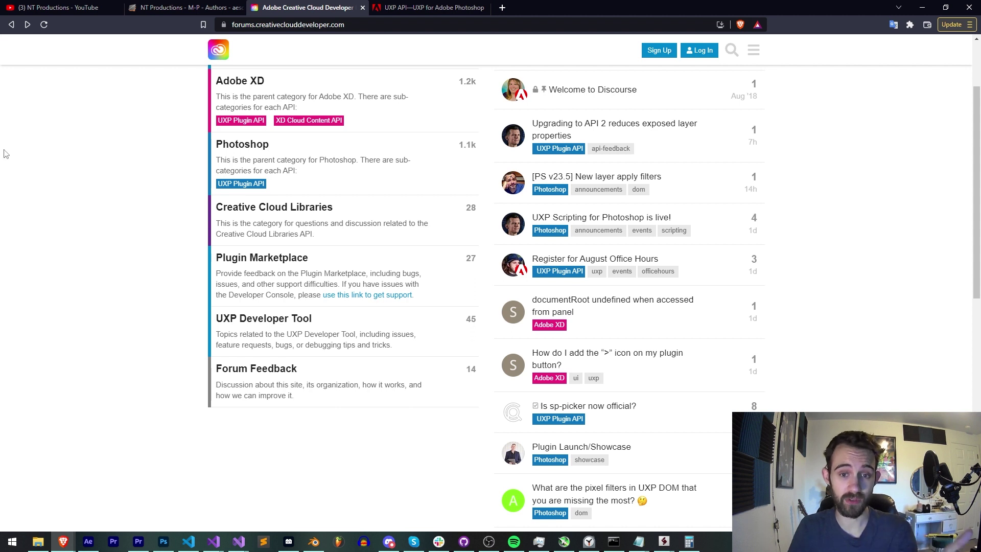
scroll(84, 249, up, 2)
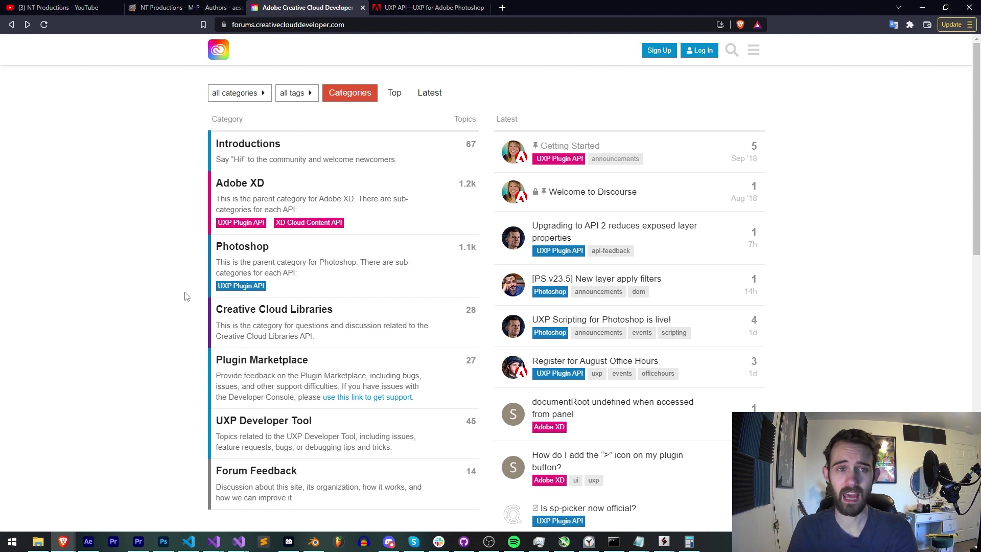
key(ctrl+Tab)
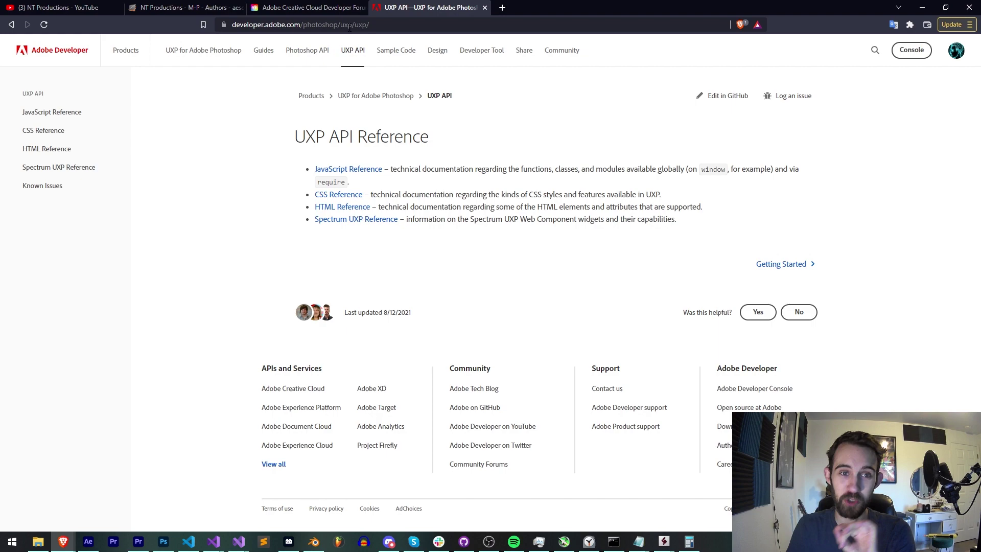
Move between the UXP for Photoshop docs, the Photoshop API reference and the UXP API reference.
click(204, 62)
scroll(204, 148, down, 3)
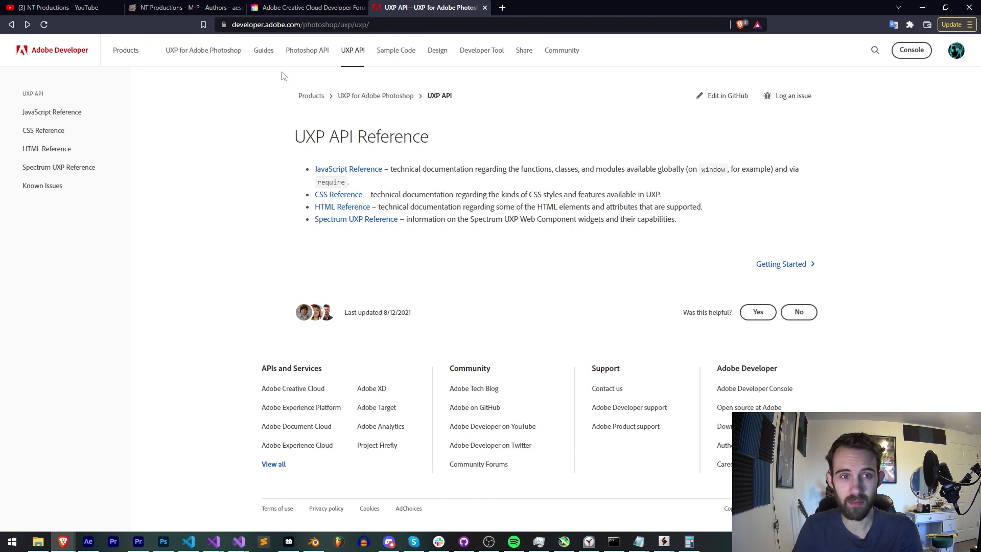
click(312, 54)
click(306, 53)
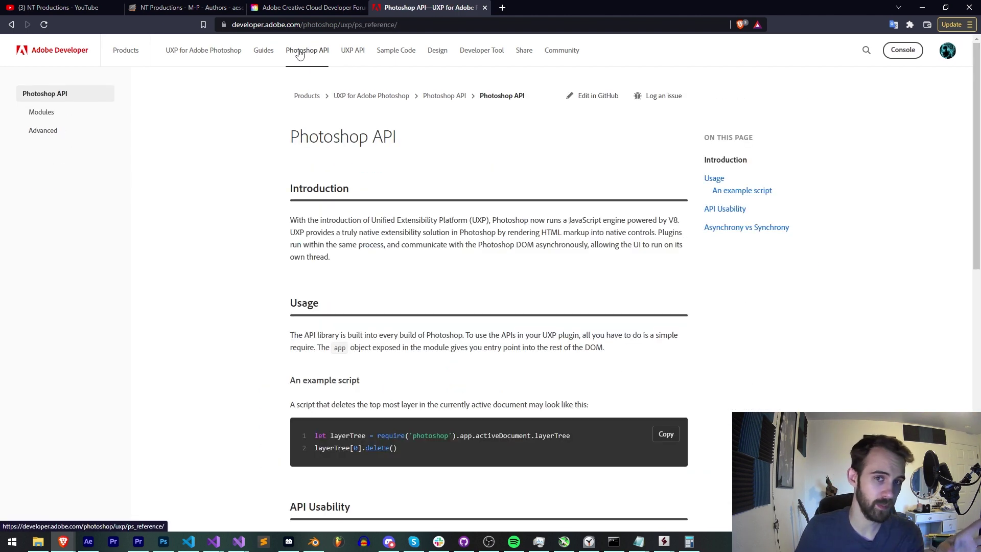
click(353, 51)
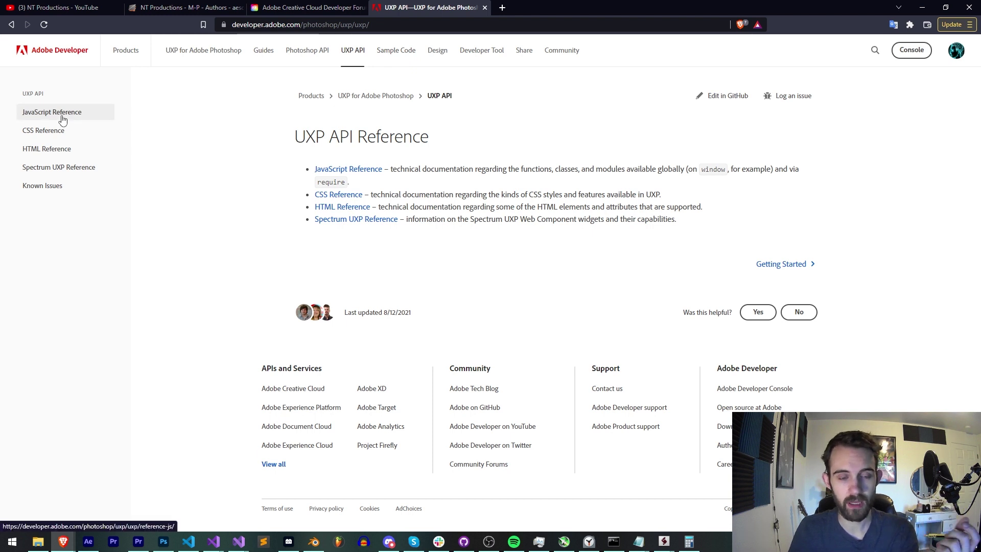
click(305, 54)
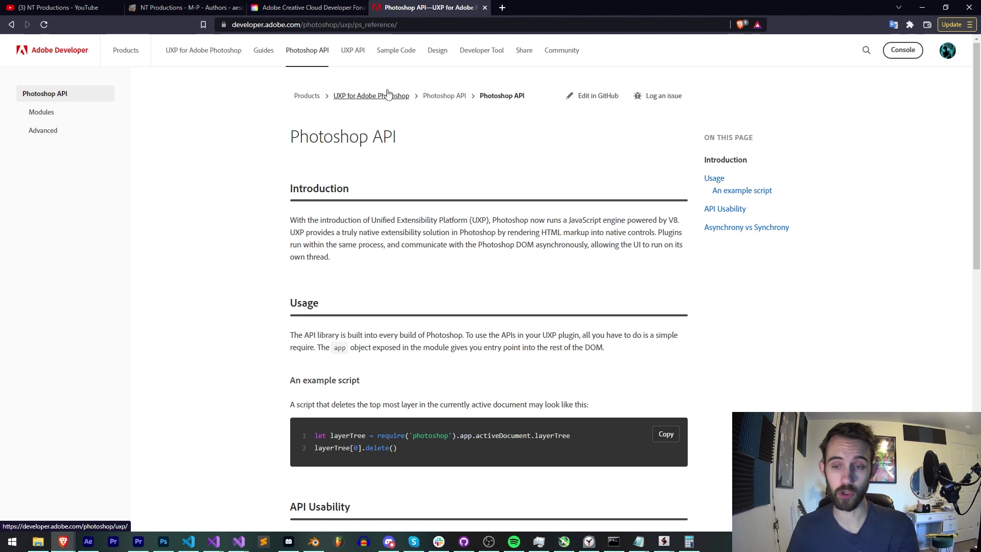
Browse the Photoshop App, Document and Layer reference pages, then return to the UXP API overview.
click(46, 114)
click(54, 131)
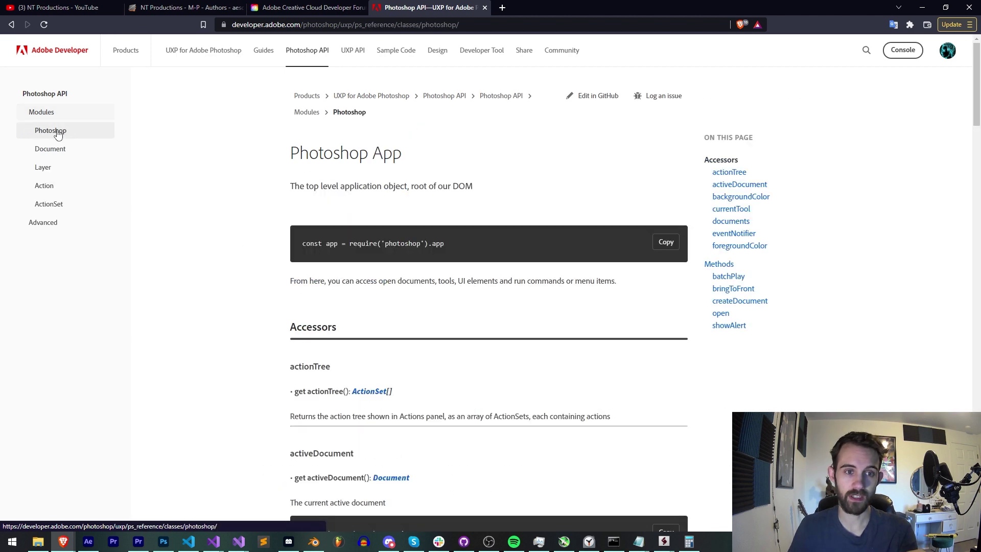
click(53, 152)
click(56, 168)
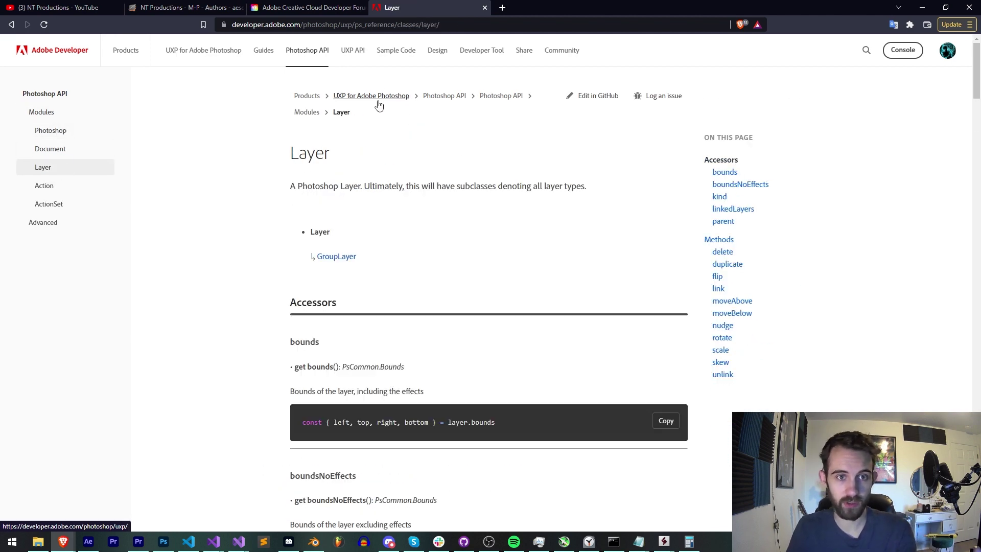
click(352, 54)
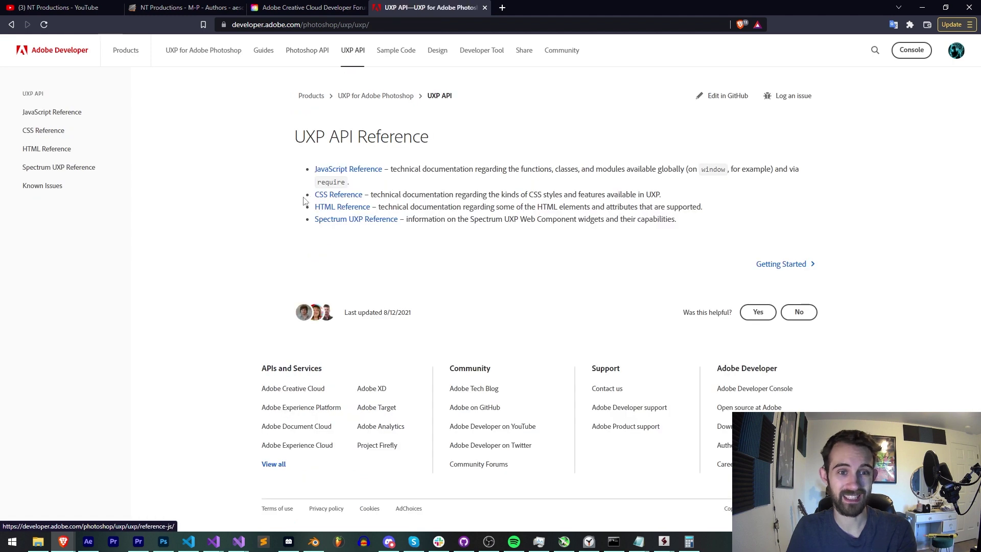
Review the sections of the Photoshop Known Issues page, then switch over to Discord.
click(43, 185)
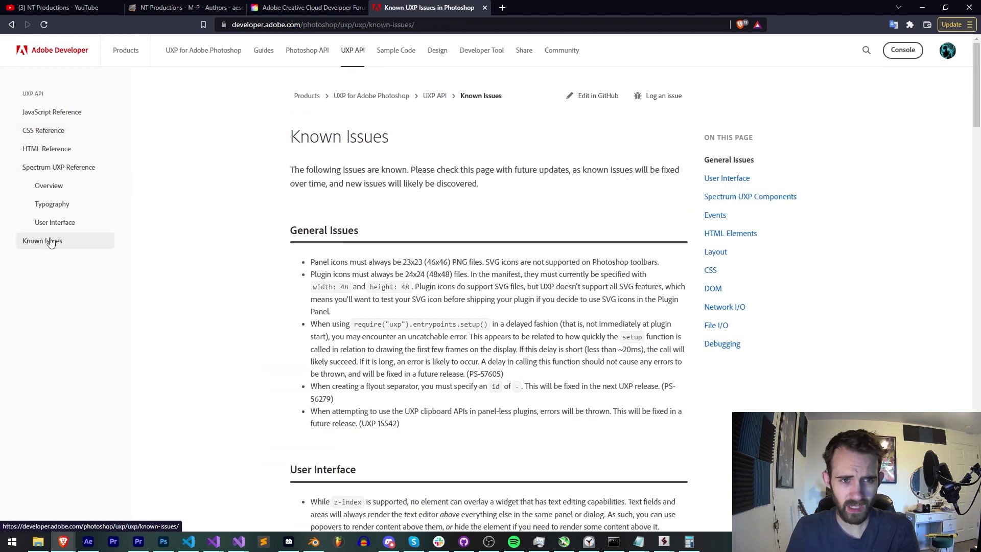
scroll(190, 240, down, 3)
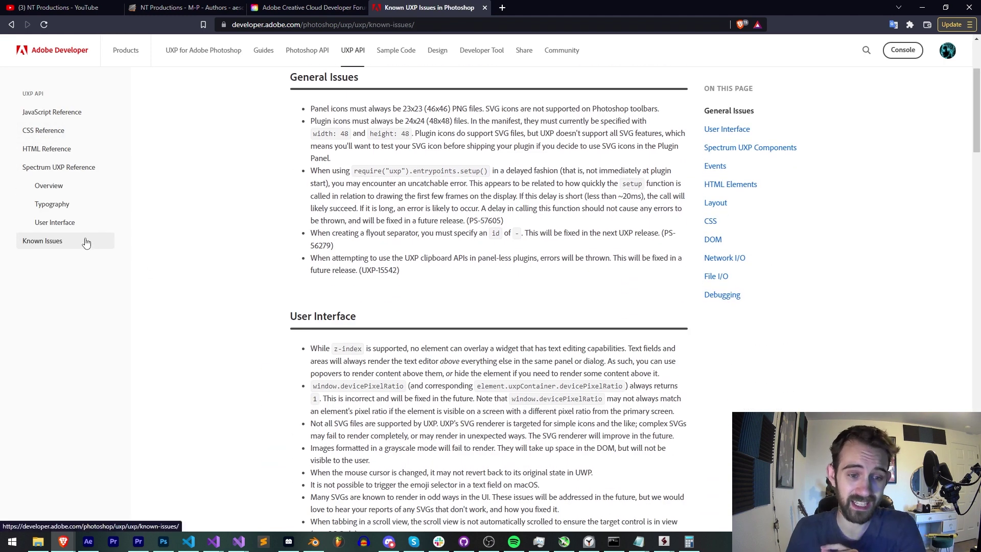
scroll(286, 253, down, 18)
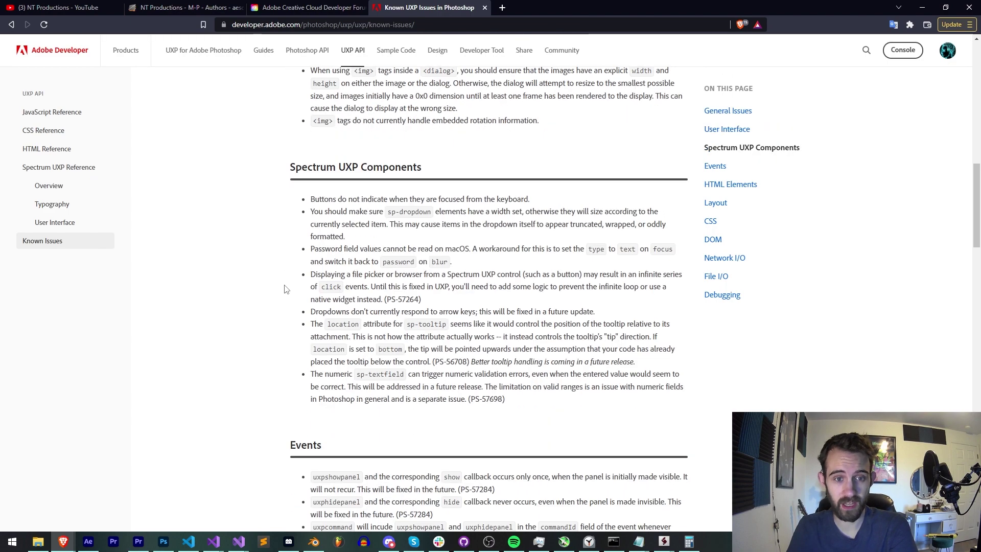
scroll(220, 253, up, 6)
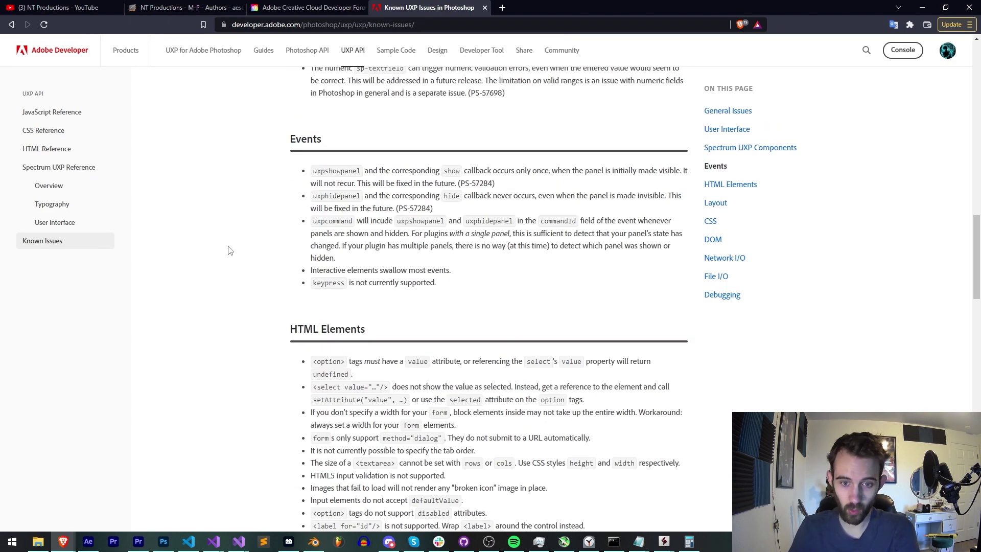
scroll(230, 250, up, 15)
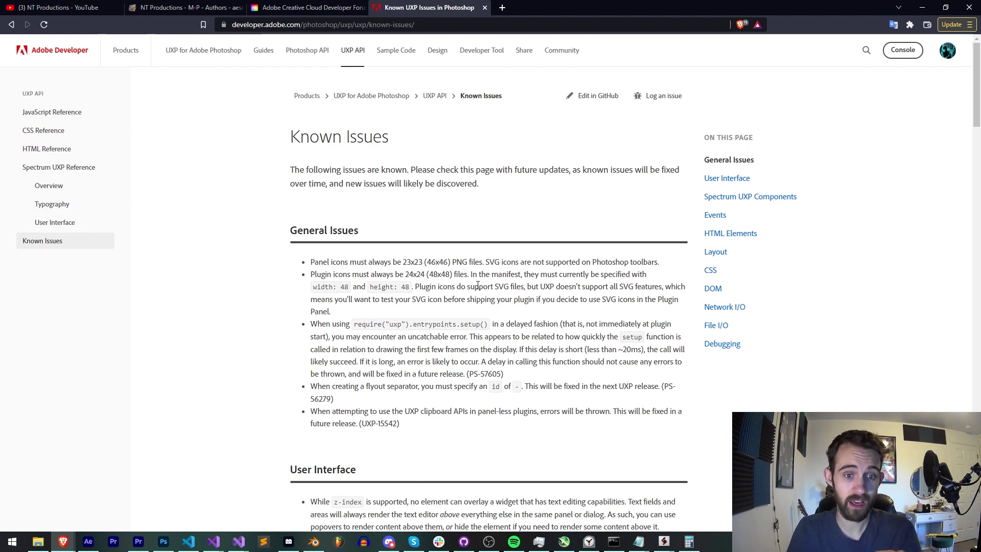
scroll(484, 288, down, 4)
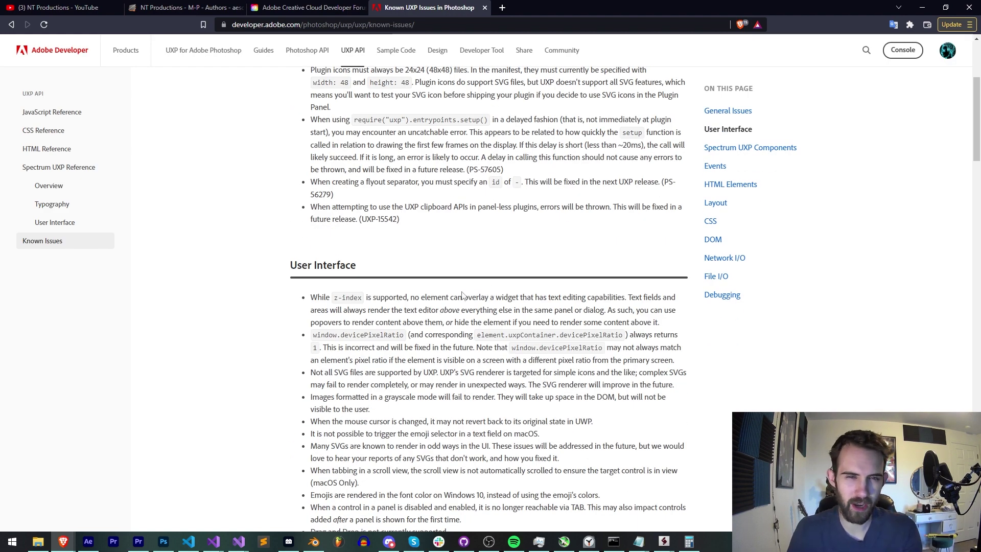
scroll(478, 295, down, 7)
scroll(460, 288, down, 20)
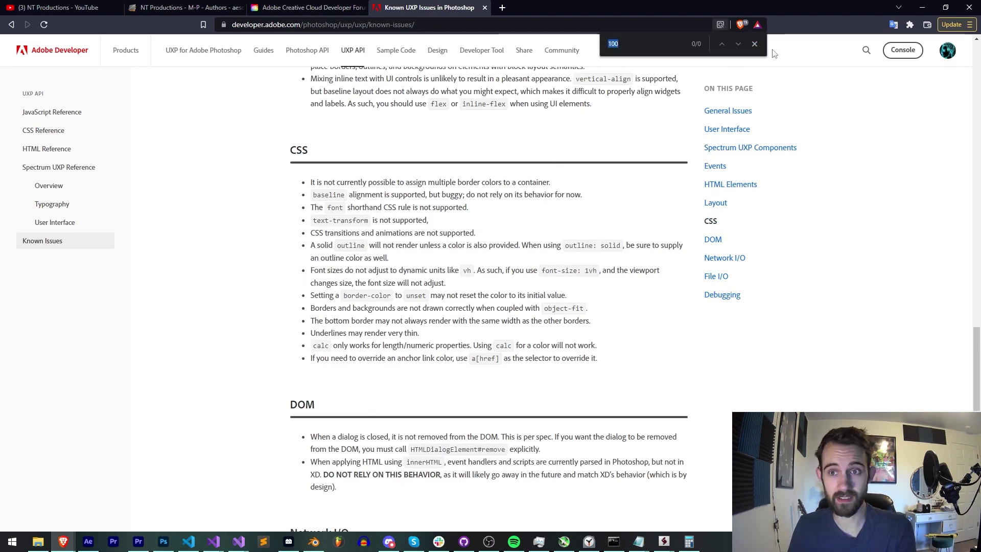
key(alt+Tab)
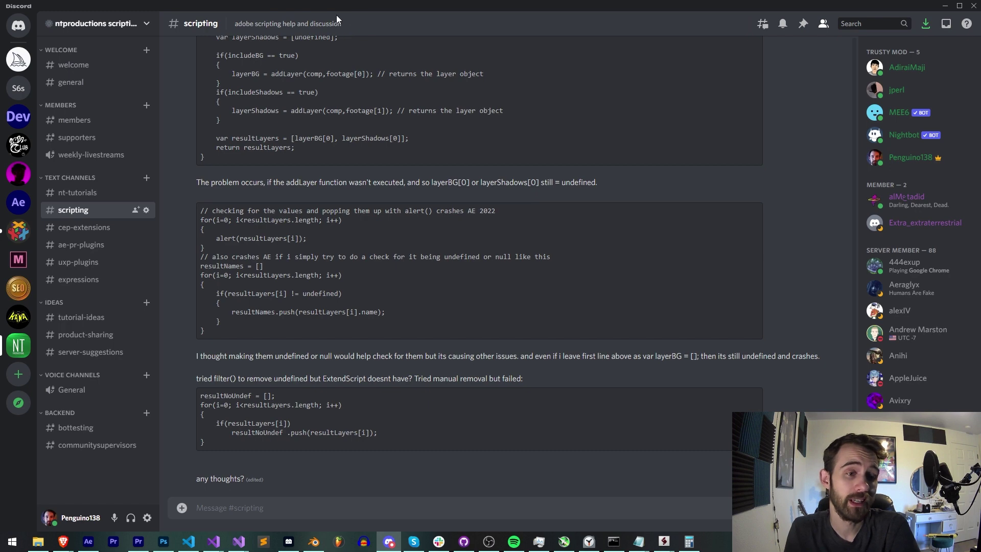
Read recent questions in Discord's #uxp-plugins channel, then go back to the forums page.
click(79, 262)
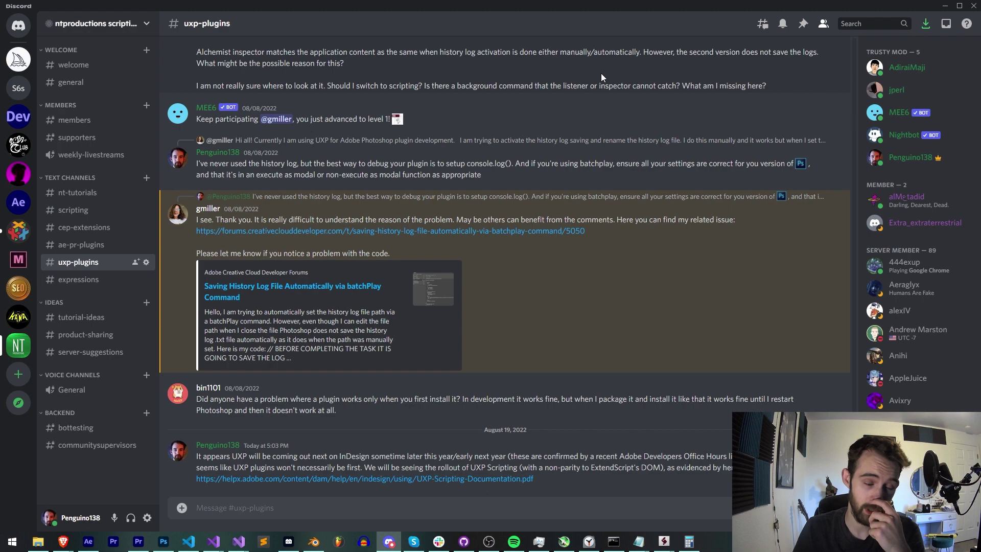
scroll(332, 326, up, 8)
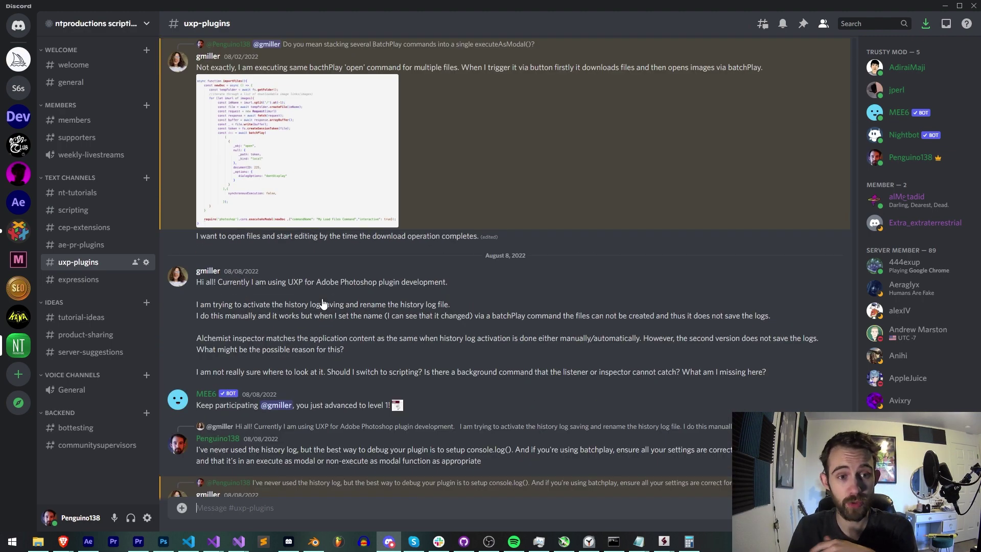
scroll(332, 325, up, 3)
scroll(339, 317, down, 10)
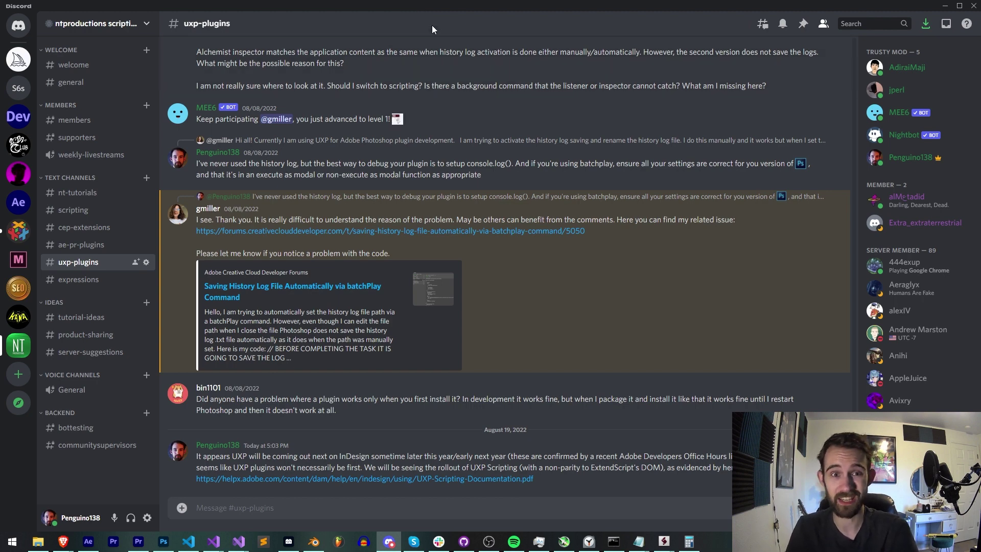
key(alt+Tab)
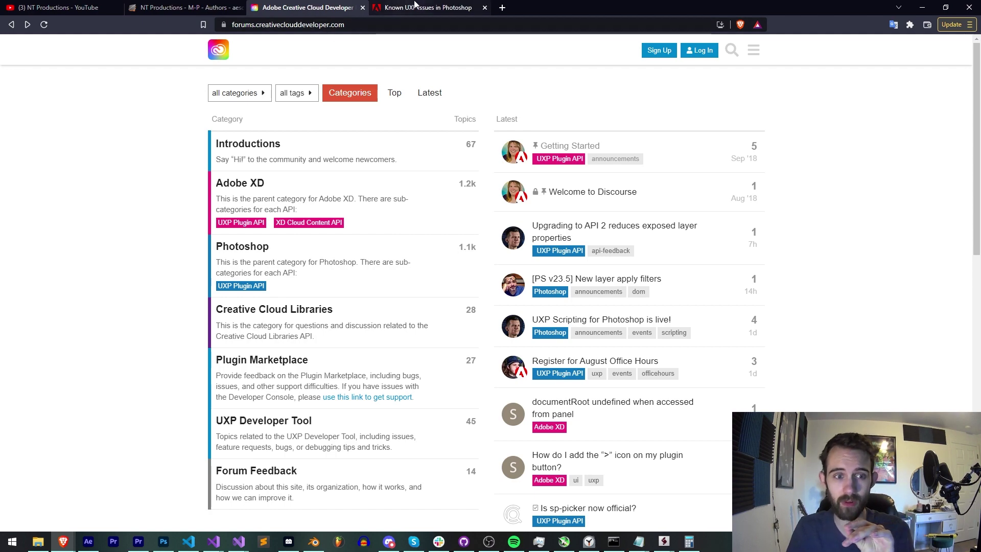
Reopen the Known UXP Issues tab and scroll back to the top of the page.
click(393, 6)
scroll(289, 148, up, 1)
scroll(288, 149, up, 20)
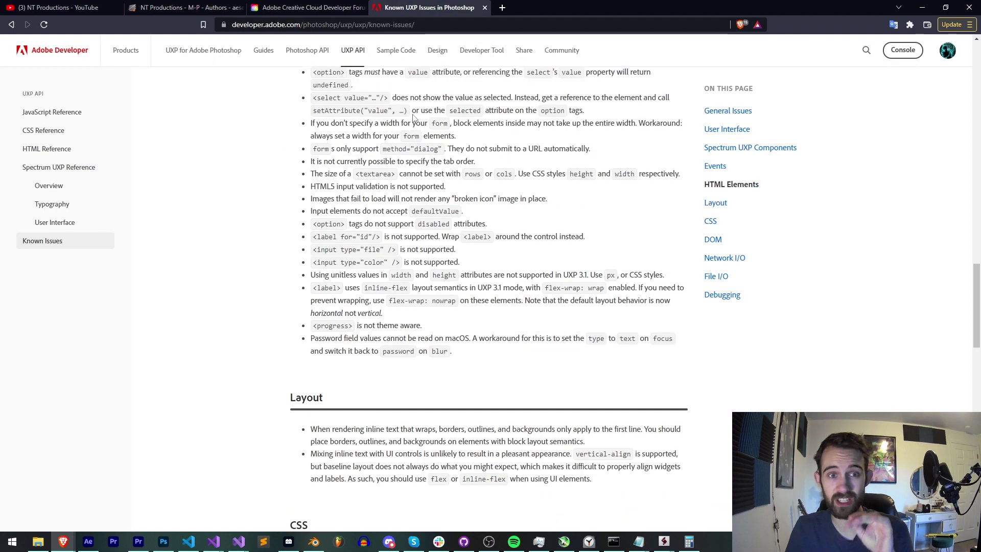
scroll(341, 247, up, 15)
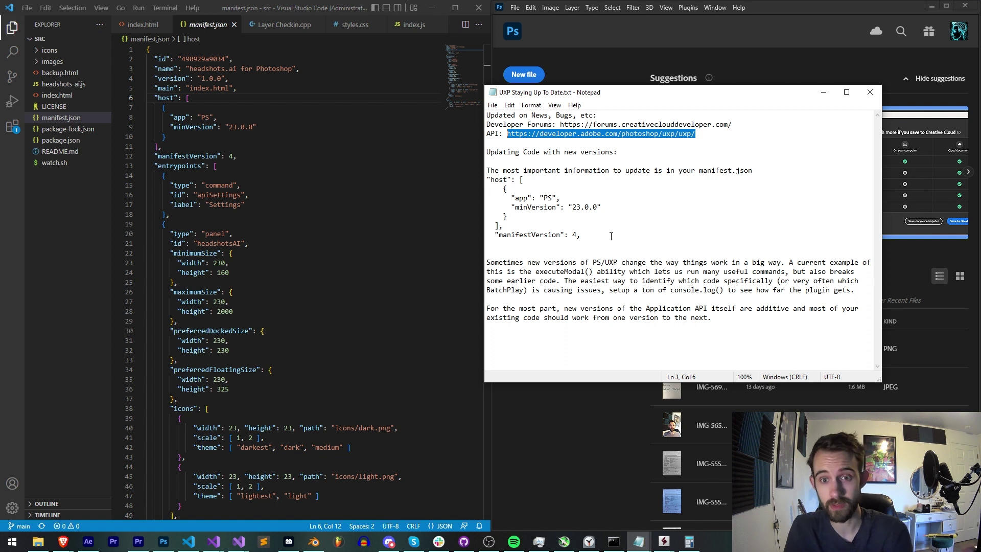
Highlight the host, minVersion 23.0.0 and manifestVersion 4 lines, then select 23 in manifest.json.
drag(611, 236, 486, 173)
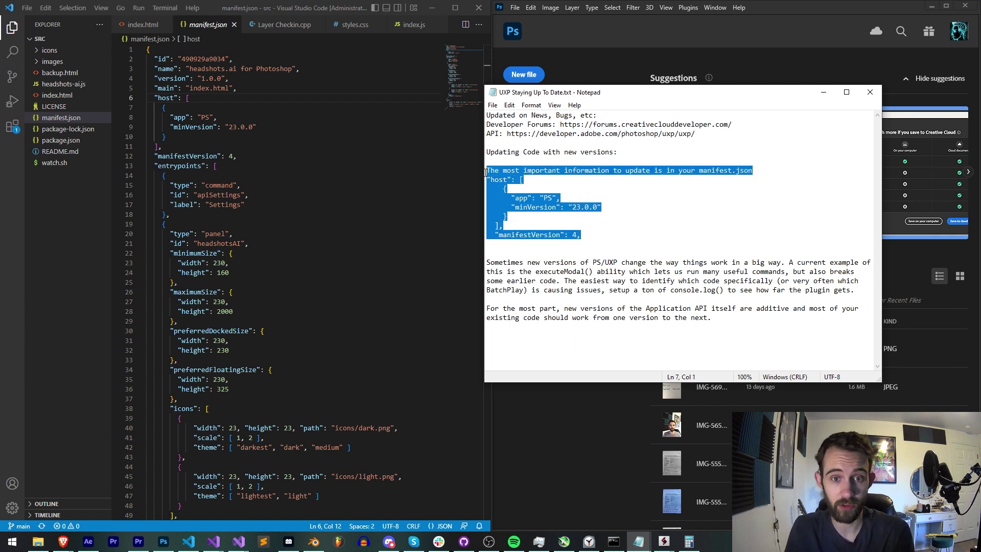
click(572, 190)
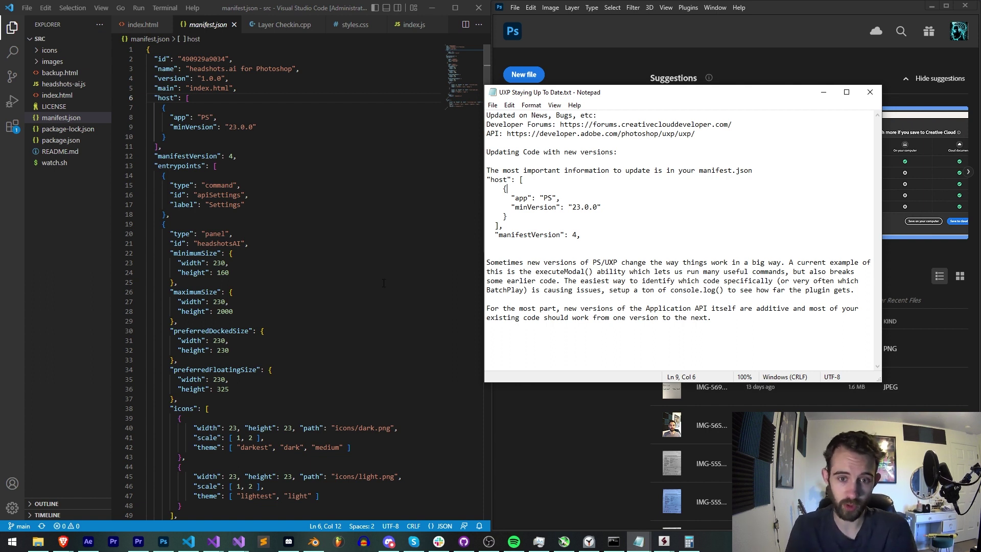
drag(582, 235, 463, 183)
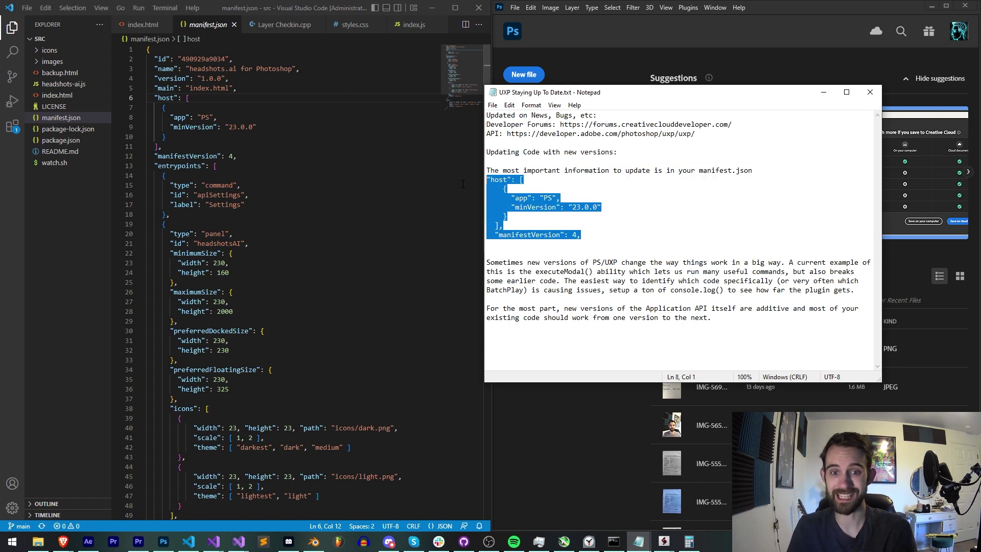
double_click(233, 127)
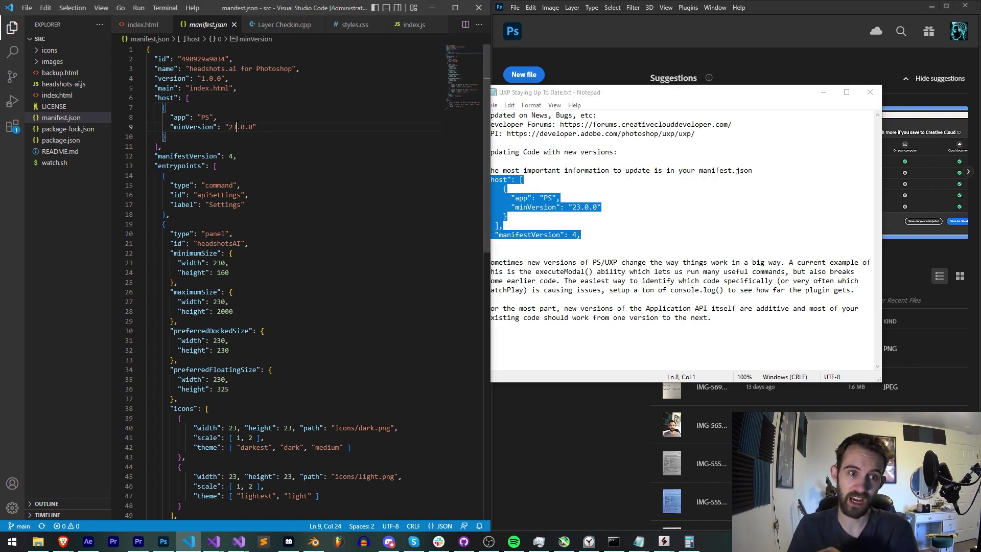
click(280, 123)
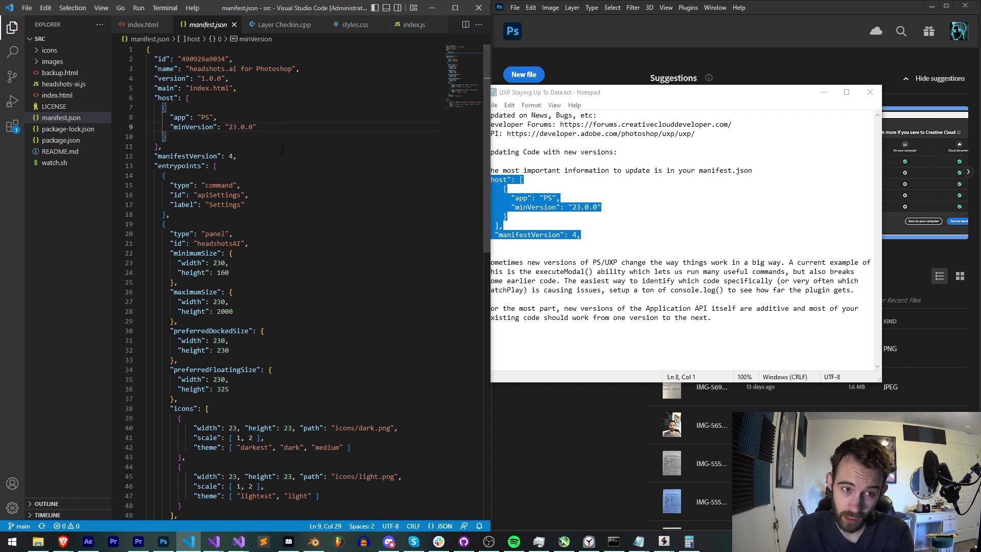
click(239, 127)
key(BackSpace)
text(2)
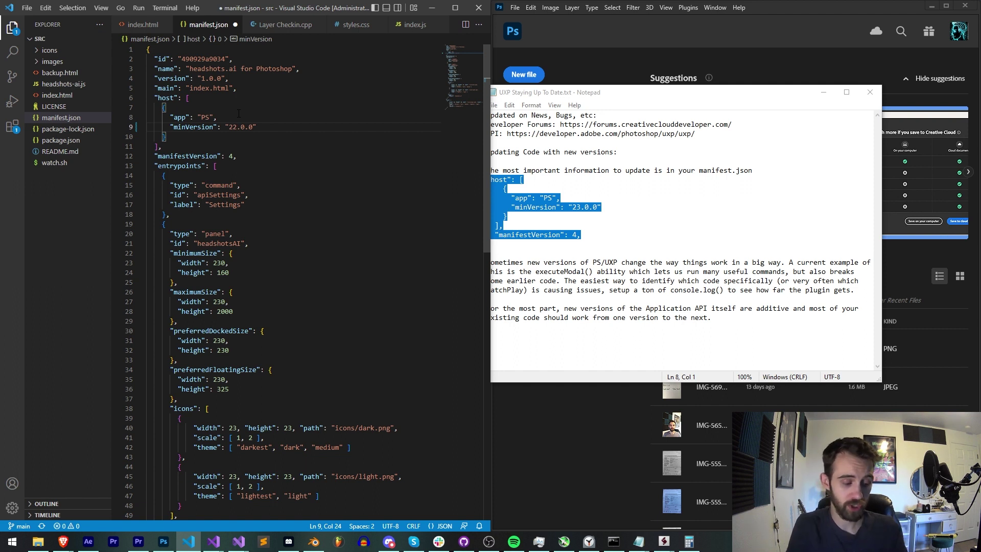
key(BackSpace)
text(3)
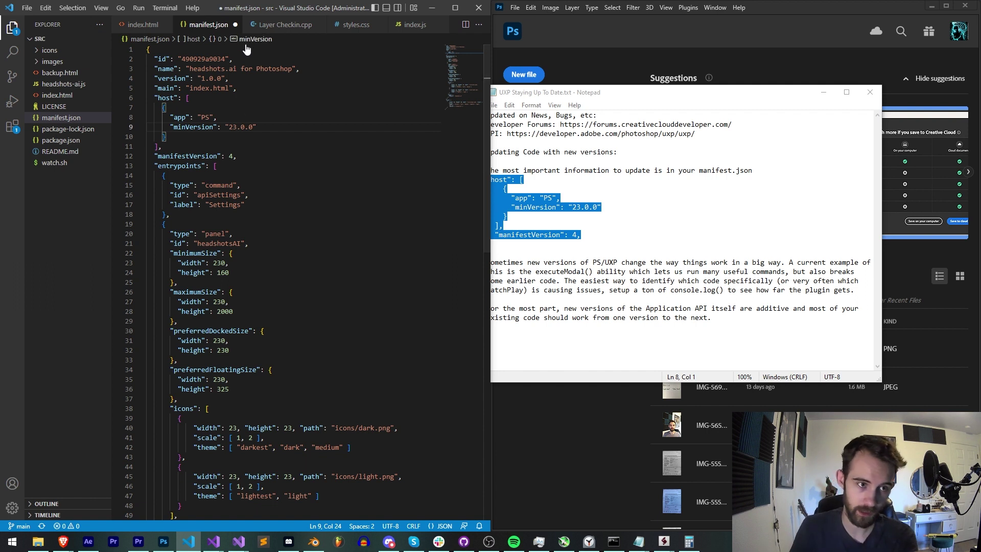
double_click(194, 127)
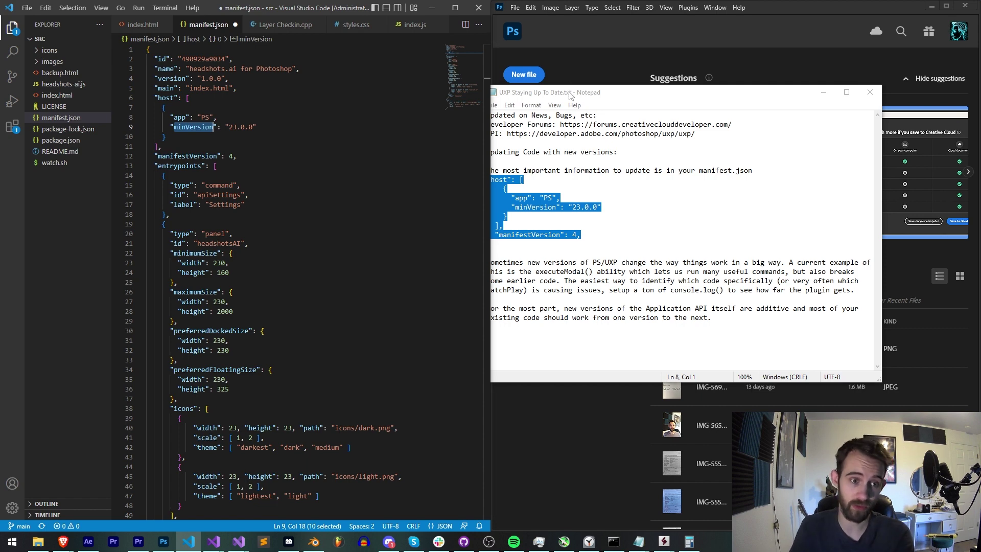
drag(214, 291, 229, 340)
scroll(276, 414, down, 5)
click(287, 289)
scroll(292, 286, up, 5)
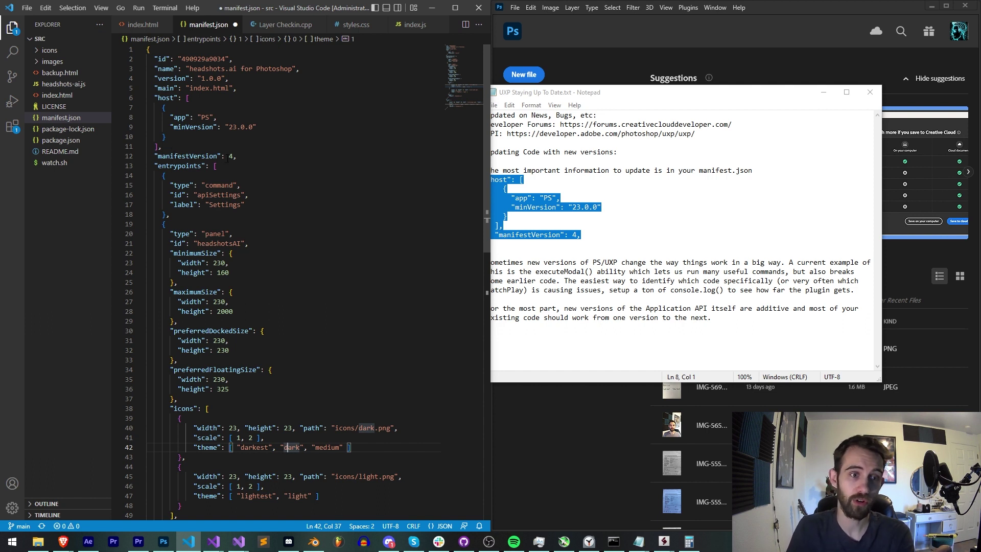
drag(226, 156, 229, 156)
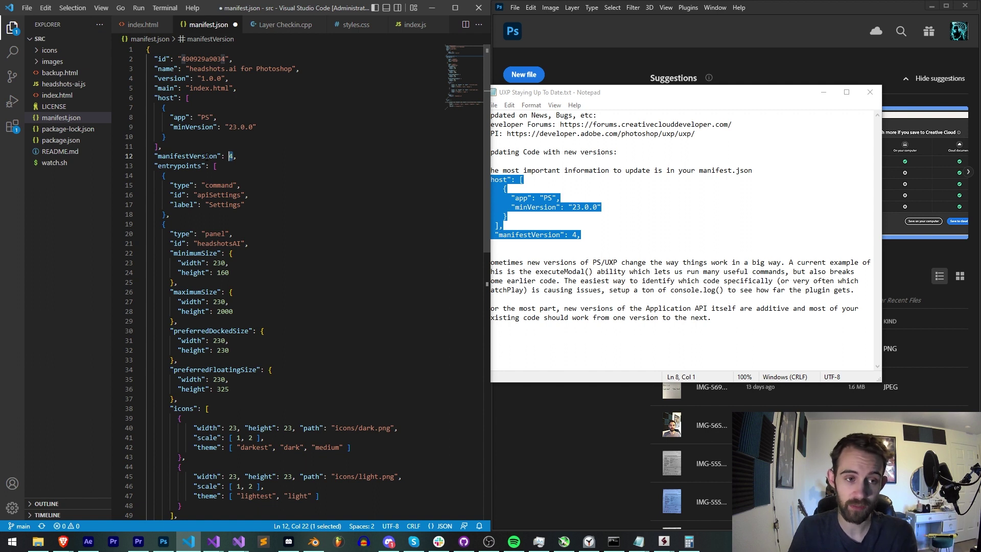
drag(193, 127, 217, 127)
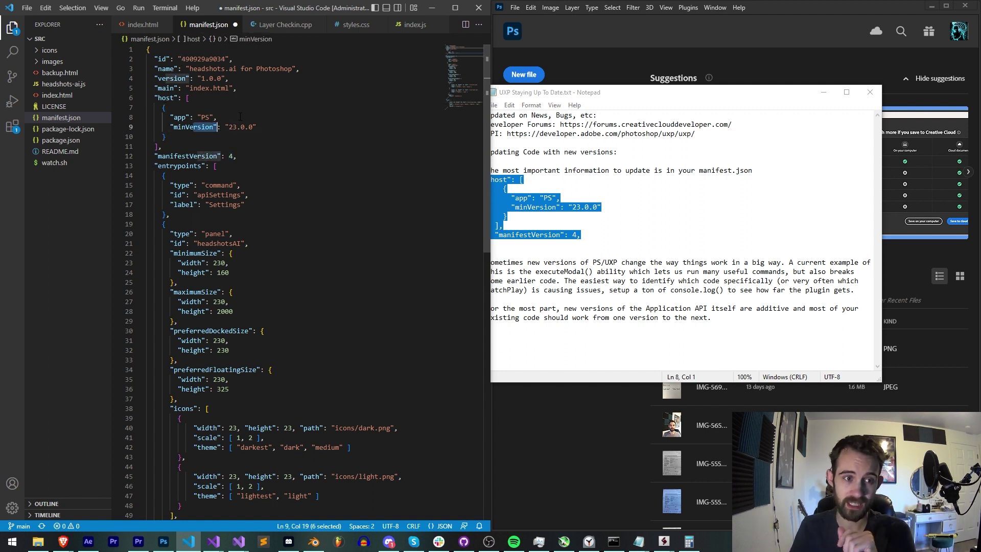
drag(155, 99, 250, 163)
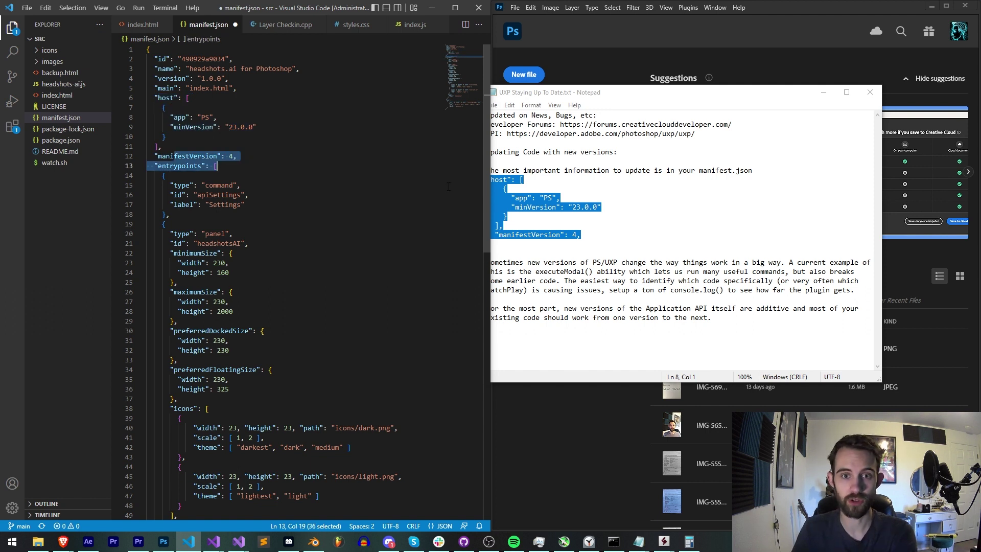
Highlight the executeModal() caveat and the tip about adding console.log() calls in the notes.
click(567, 255)
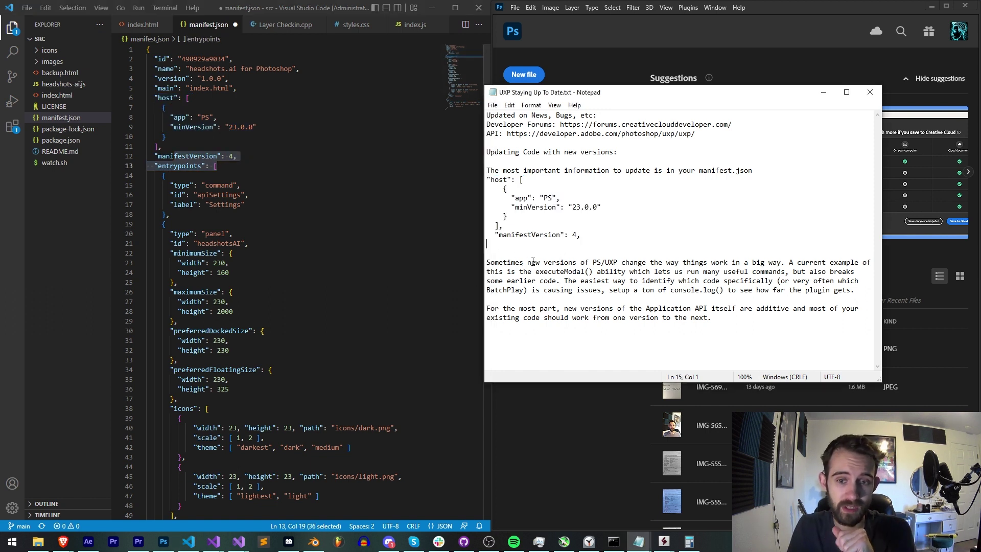
drag(531, 262, 813, 272)
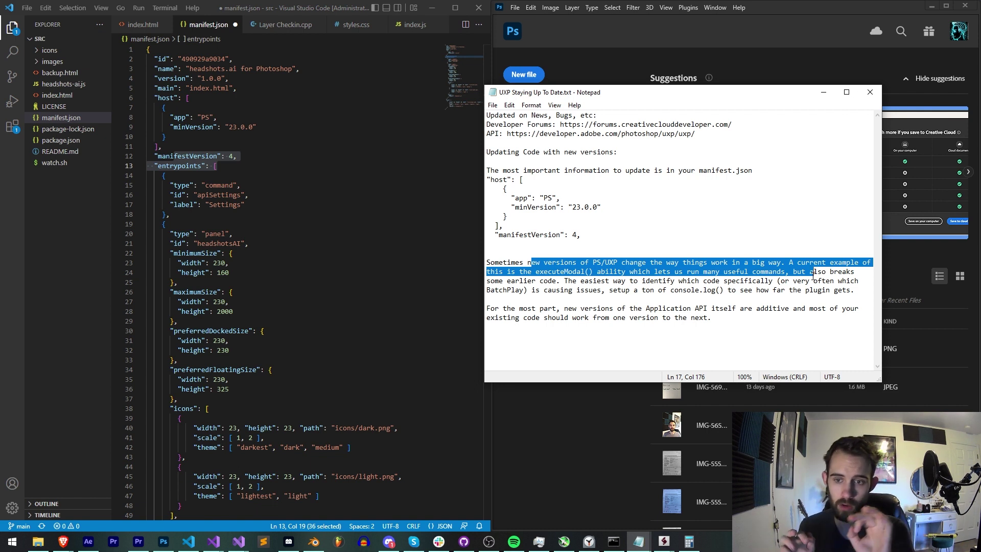
click(559, 271)
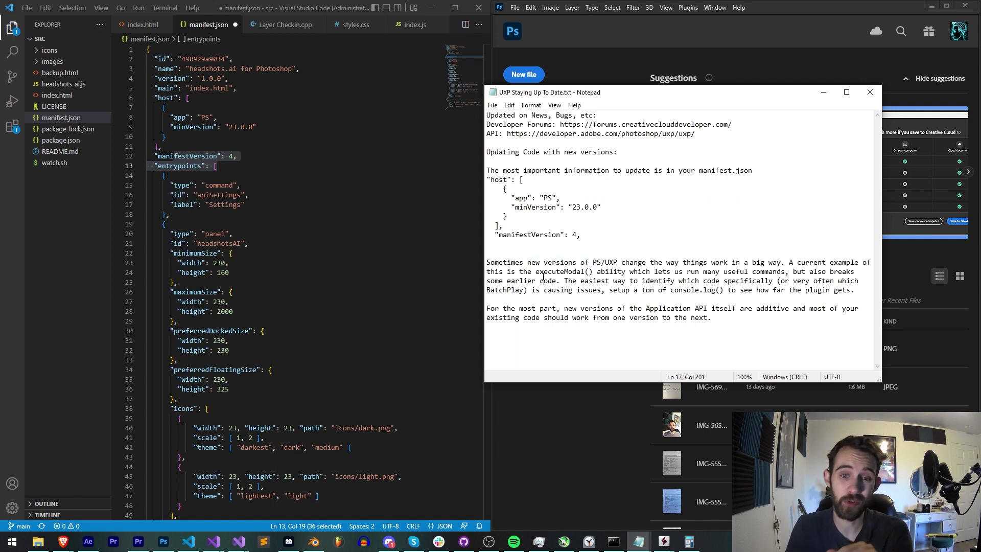
double_click(559, 272)
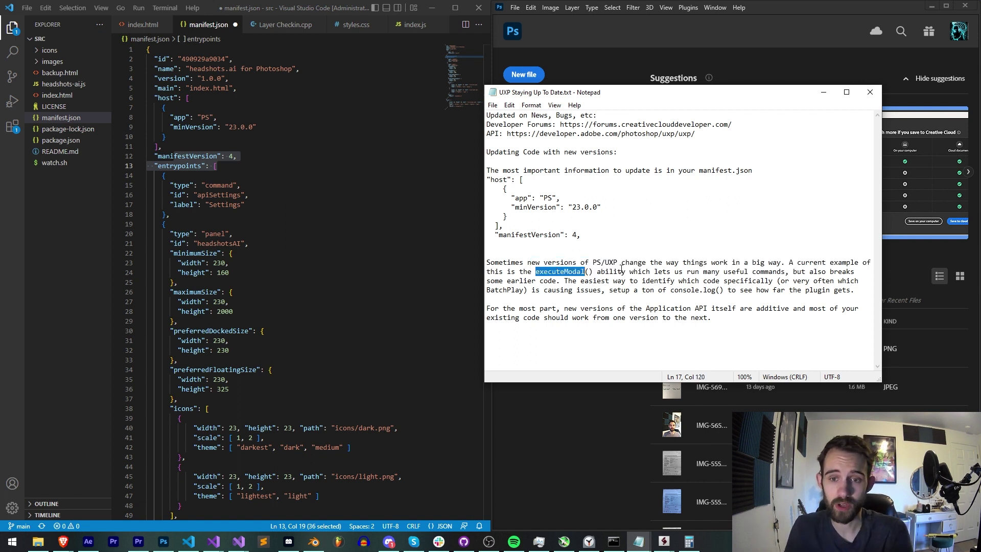
drag(600, 271, 752, 271)
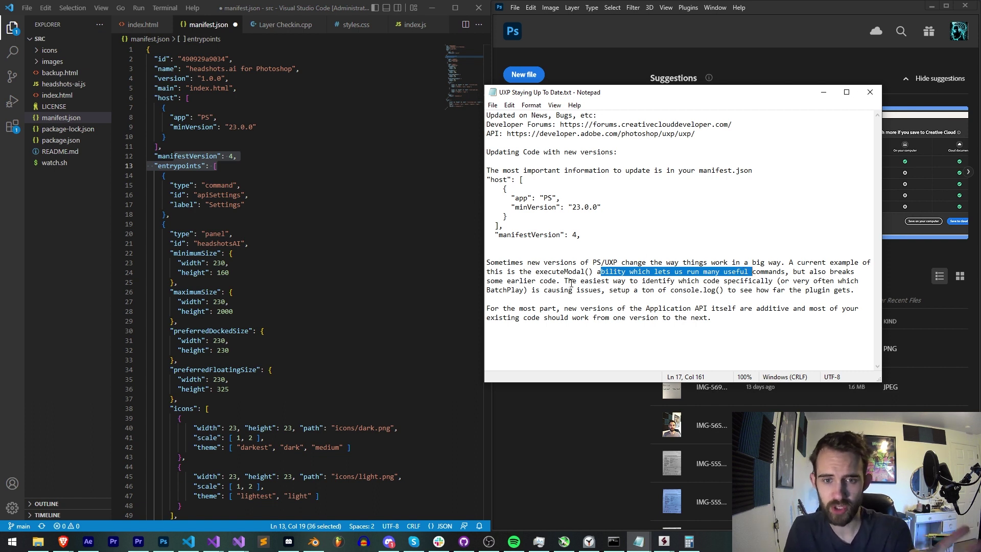
drag(536, 271, 593, 268)
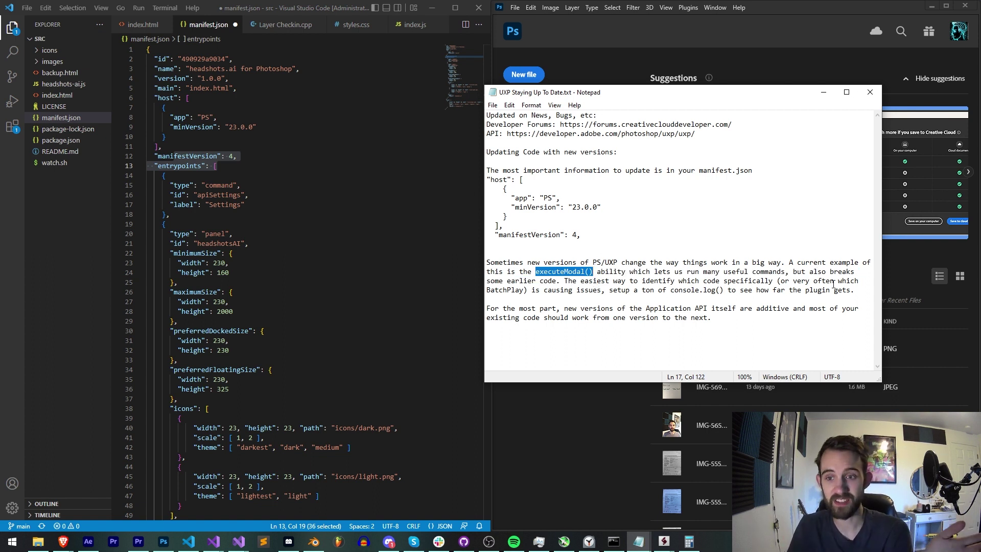
drag(866, 291, 606, 291)
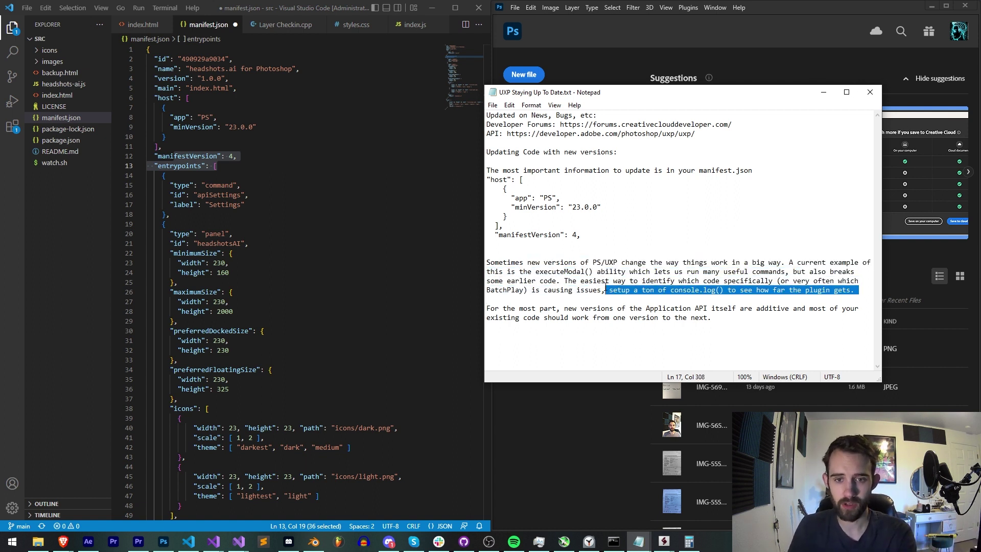
drag(535, 271, 592, 272)
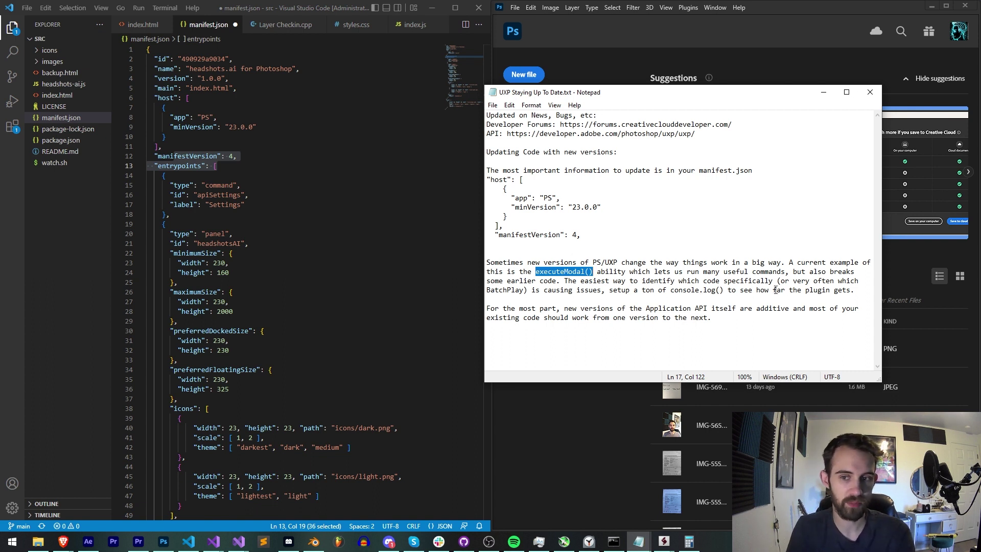
Highlight the paragraphs on breaking changes and on mostly additive Application API versions.
triple_click(855, 289)
click(564, 290)
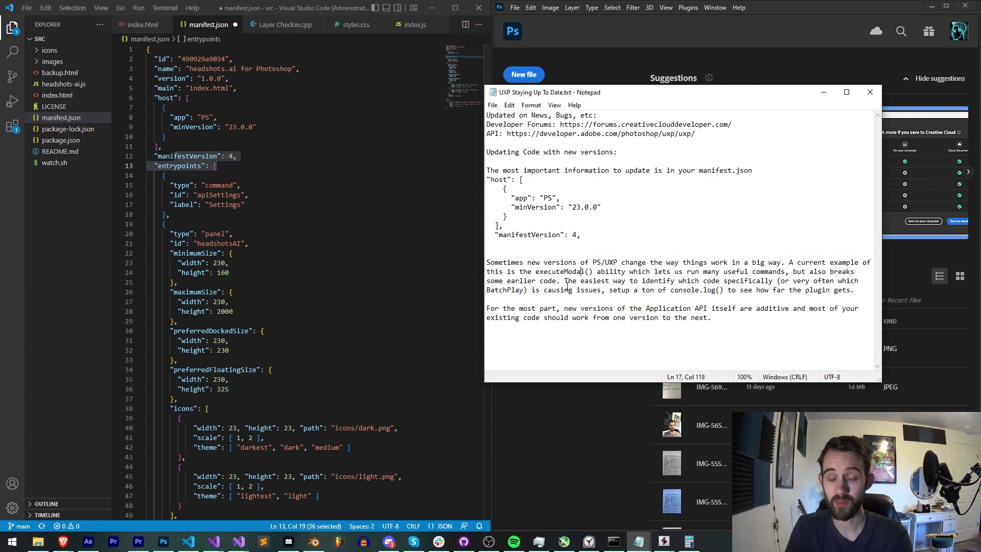
drag(712, 318, 427, 312)
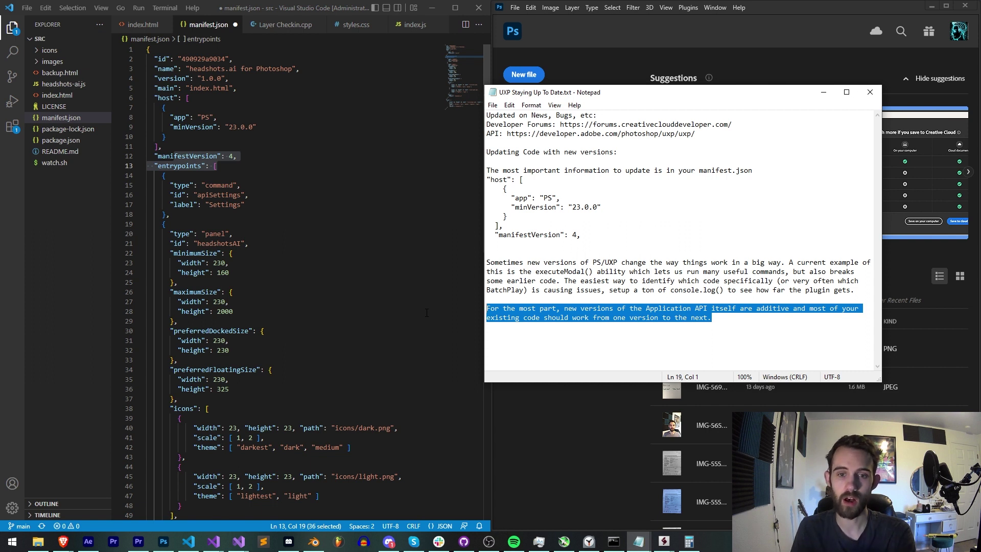
key(Up)
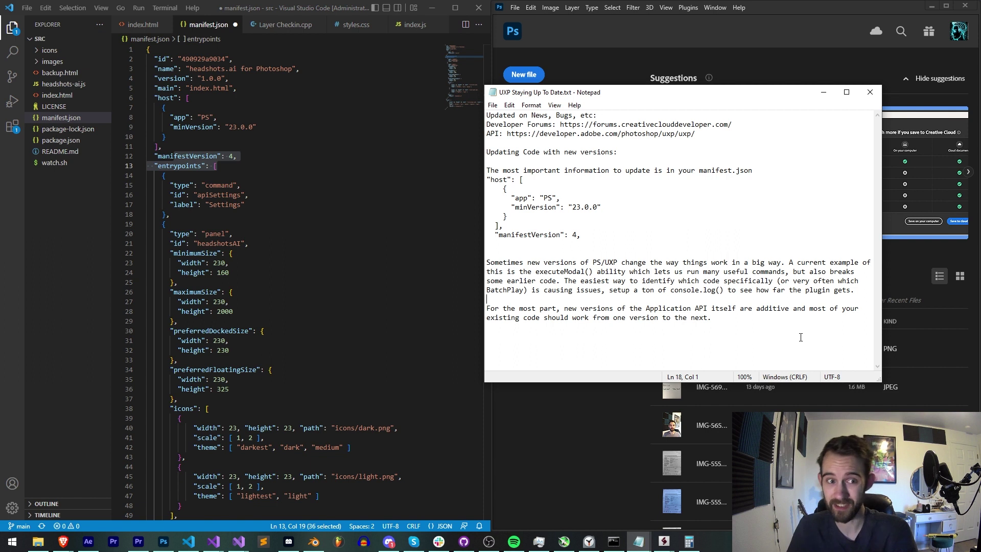
Highlight the host app and minVersion 23 in manifest.json, then bring Photoshop's Home screen forward.
mouse_move(257, 127)
mouse_down()
mouse_move(182, 117)
mouse_move(249, 126)
mouse_up()
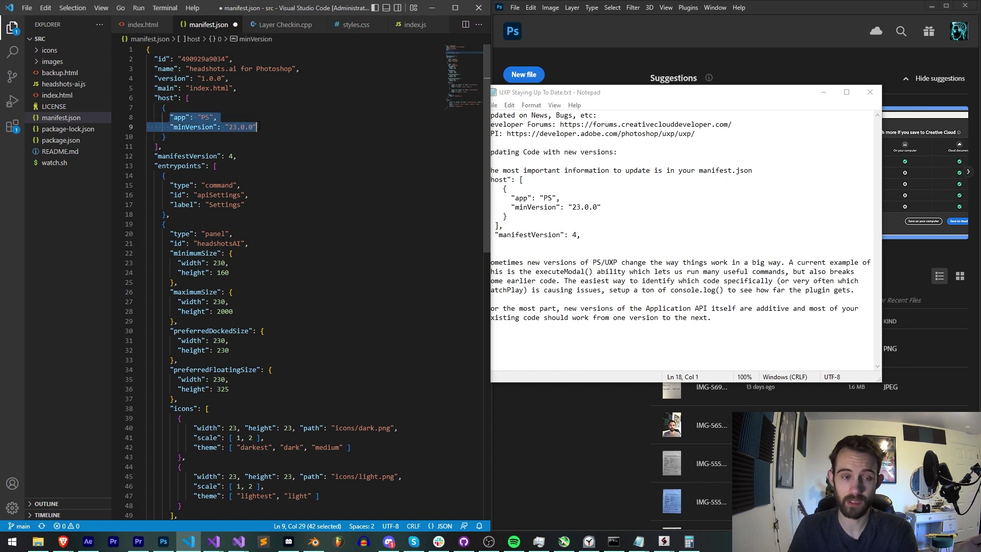
double_click(233, 126)
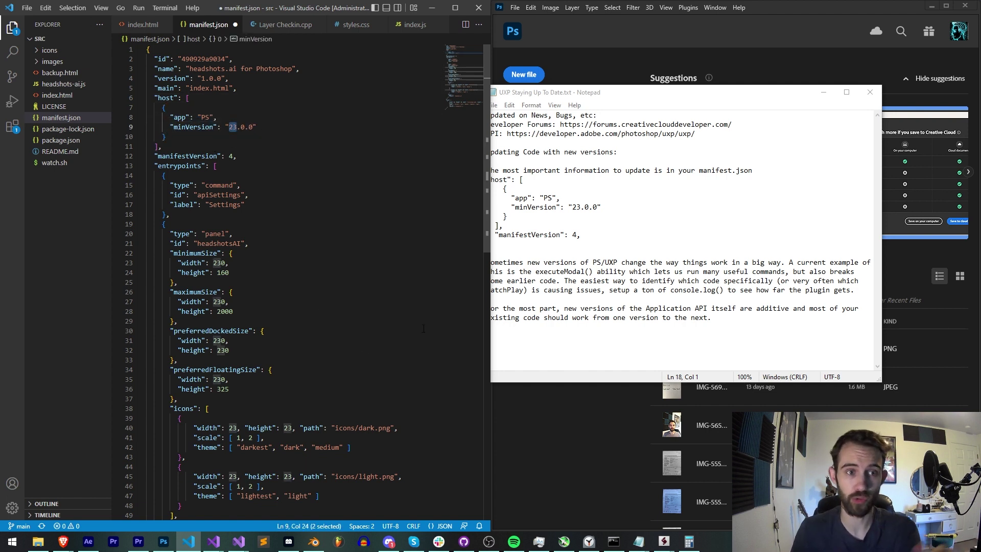
click(812, 4)
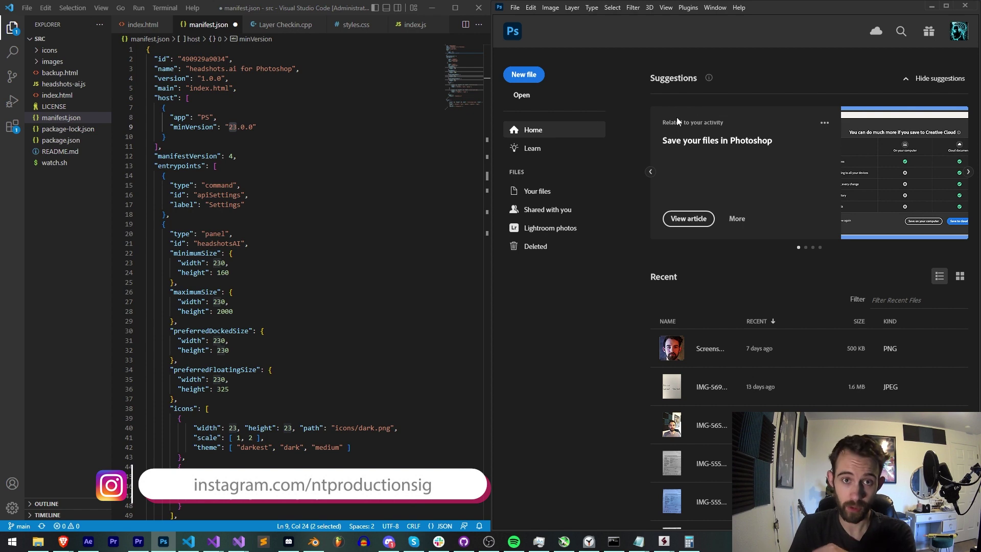
Switch to Discord and open the community server's #scripting channel.
click(390, 544)
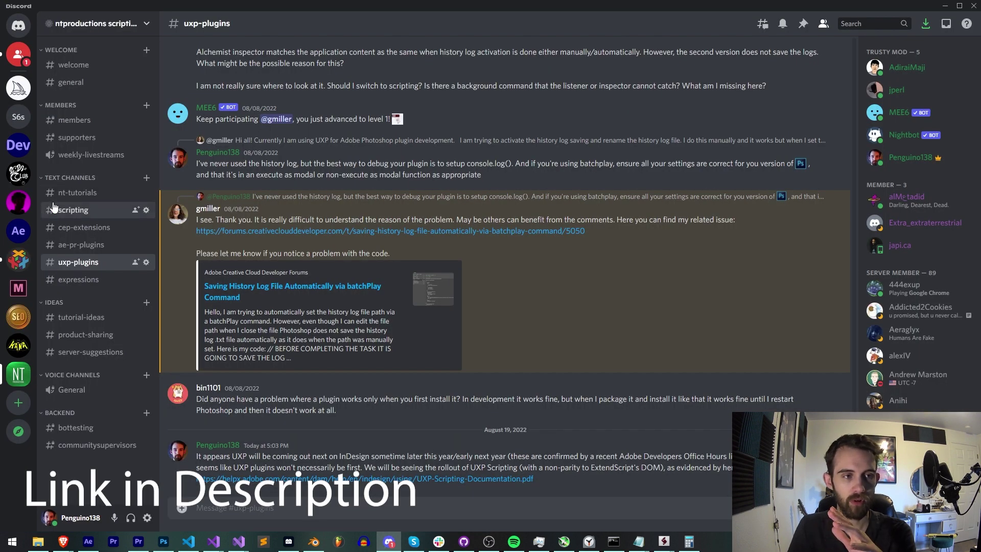
click(92, 210)
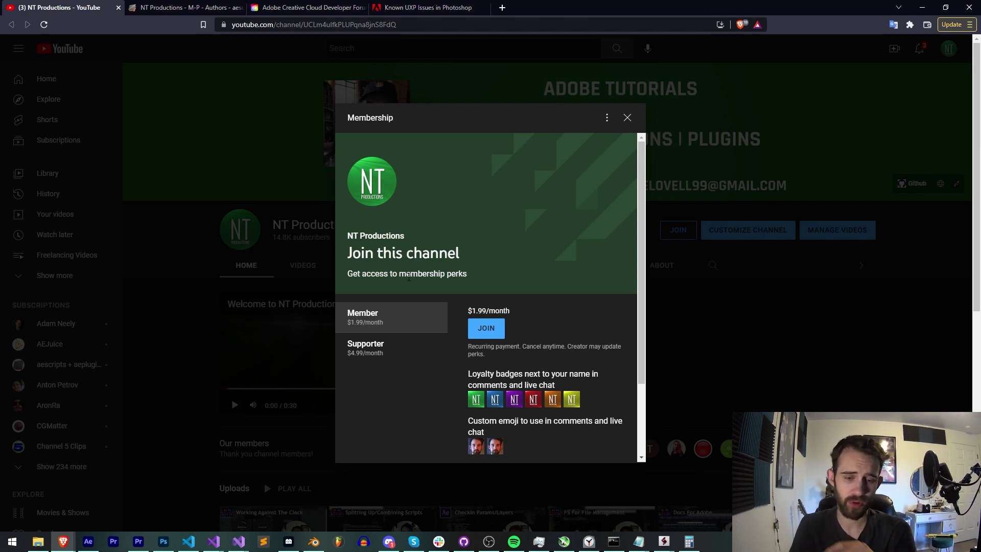
Scroll through the YouTube membership tiers, then switch to the aescripts NT Productions author page.
scroll(446, 411, down, 1)
click(183, 7)
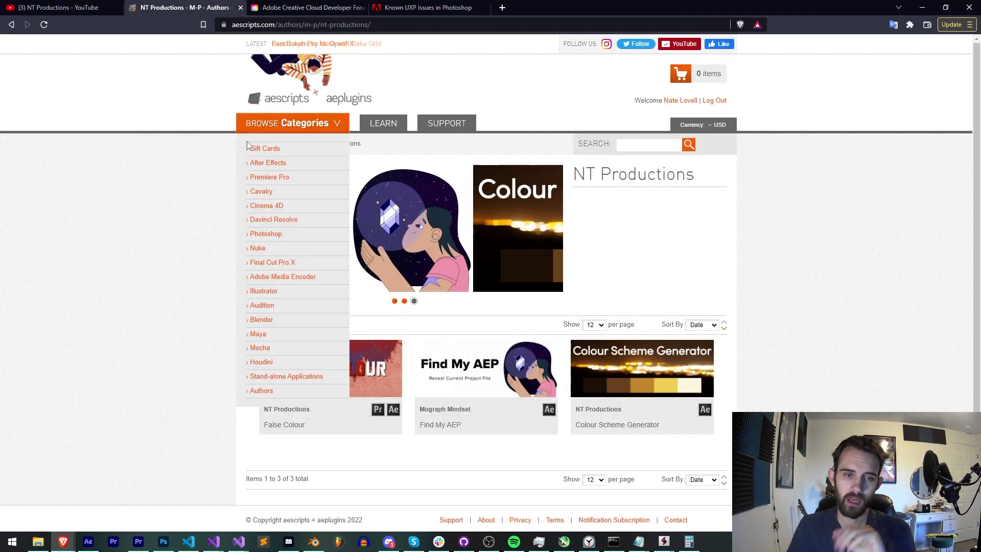